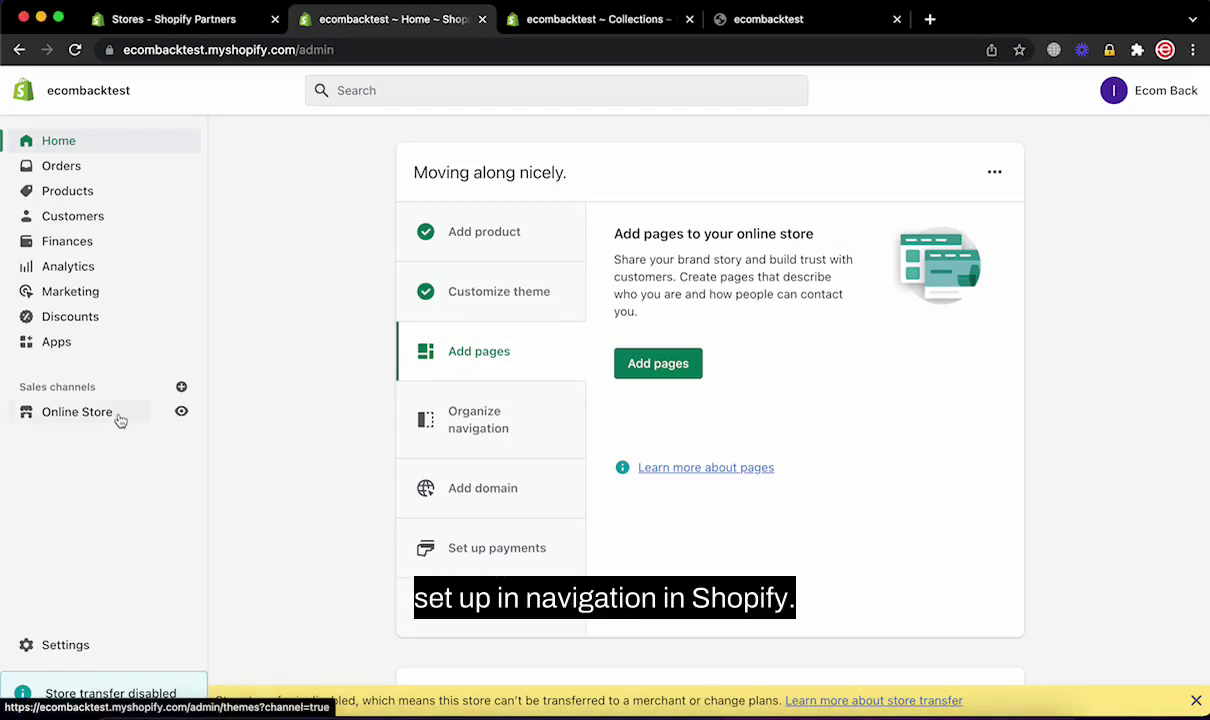
Step: Expand the Online Store sales channel in the admin sidebar
{"action": "left_click", "coordinate": [119, 419]}
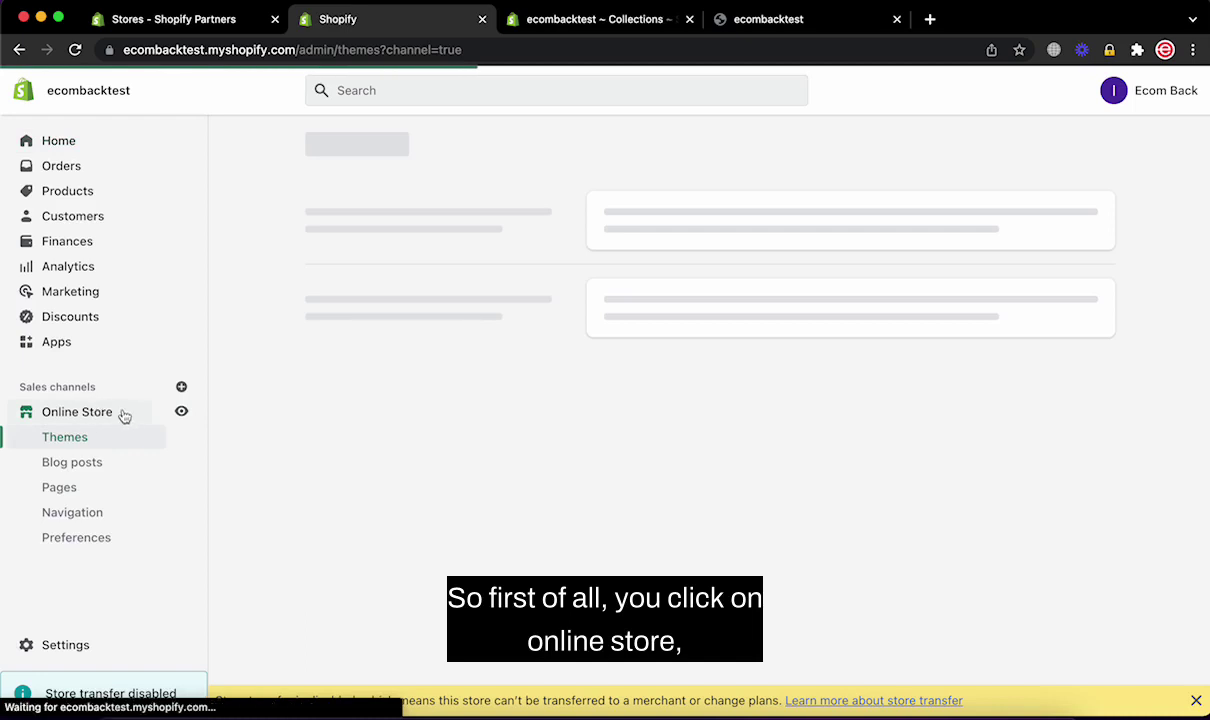
Step: Go to Online Store Navigation to see the Footer menu and Main menu
{"action": "left_click", "coordinate": [97, 516]}
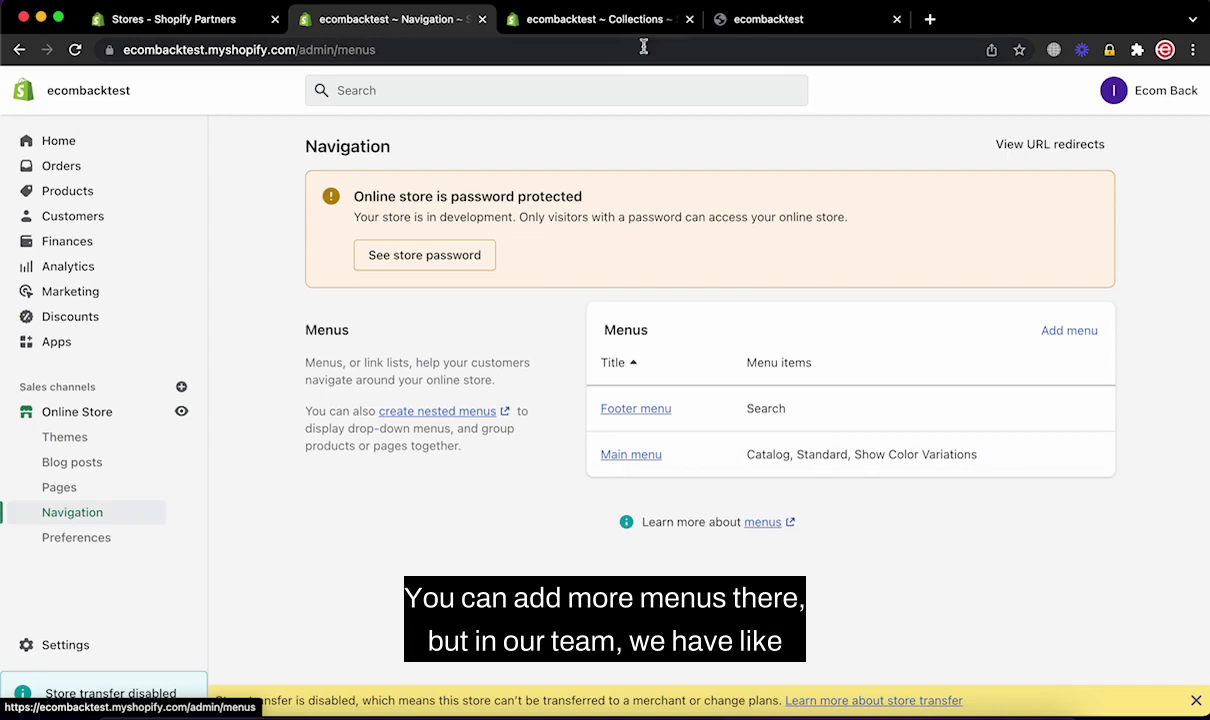
{"action": "left_click", "coordinate": [776, 24]}
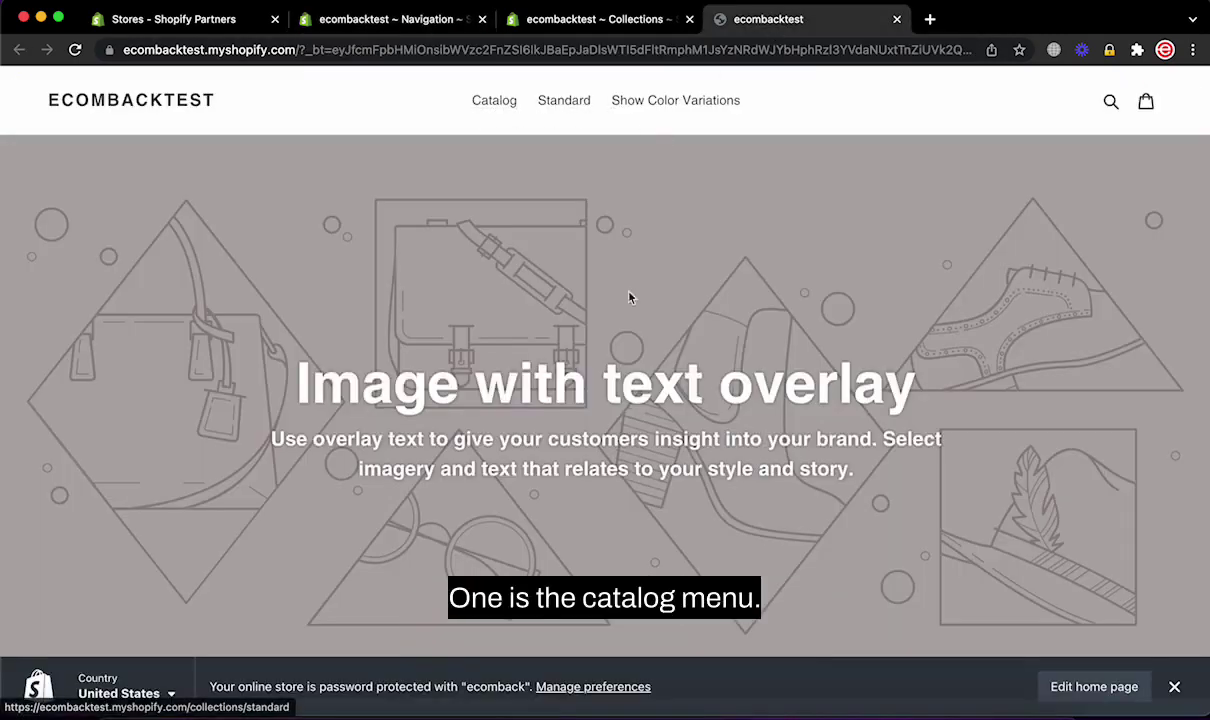
{"action": "scroll", "coordinate": [629, 297], "scroll_direction": "down", "scroll_amount": 10}
{"action": "scroll", "coordinate": [608, 370], "scroll_direction": "down", "scroll_amount": 10}
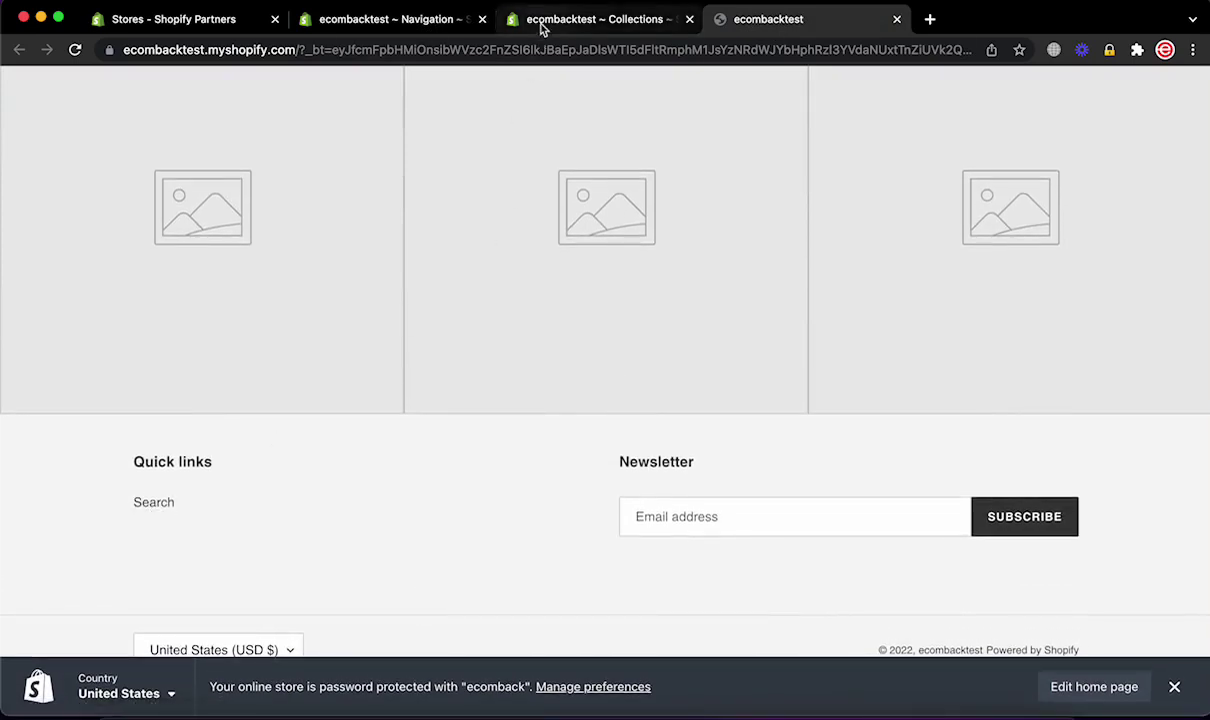
{"action": "left_click", "coordinate": [391, 22]}
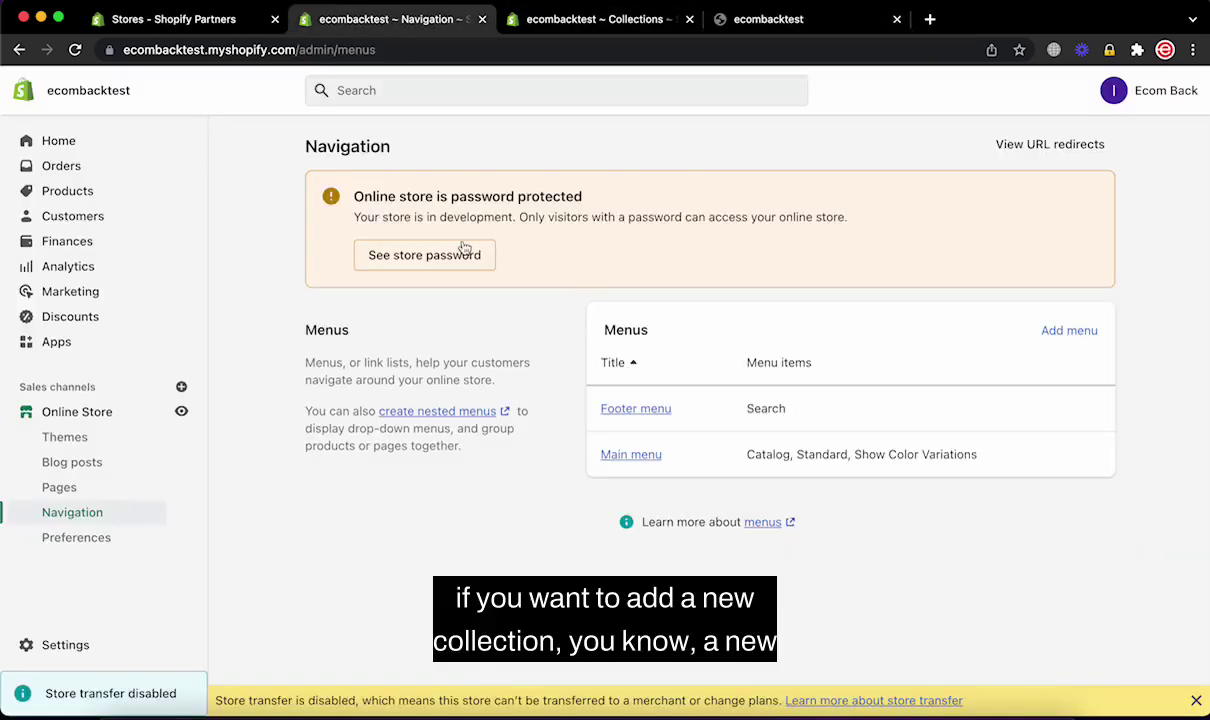
{"action": "left_click", "coordinate": [806, 20]}
{"action": "scroll", "coordinate": [597, 100], "scroll_direction": "up", "scroll_amount": 10}
{"action": "scroll", "coordinate": [602, 100], "scroll_direction": "up", "scroll_amount": 10}
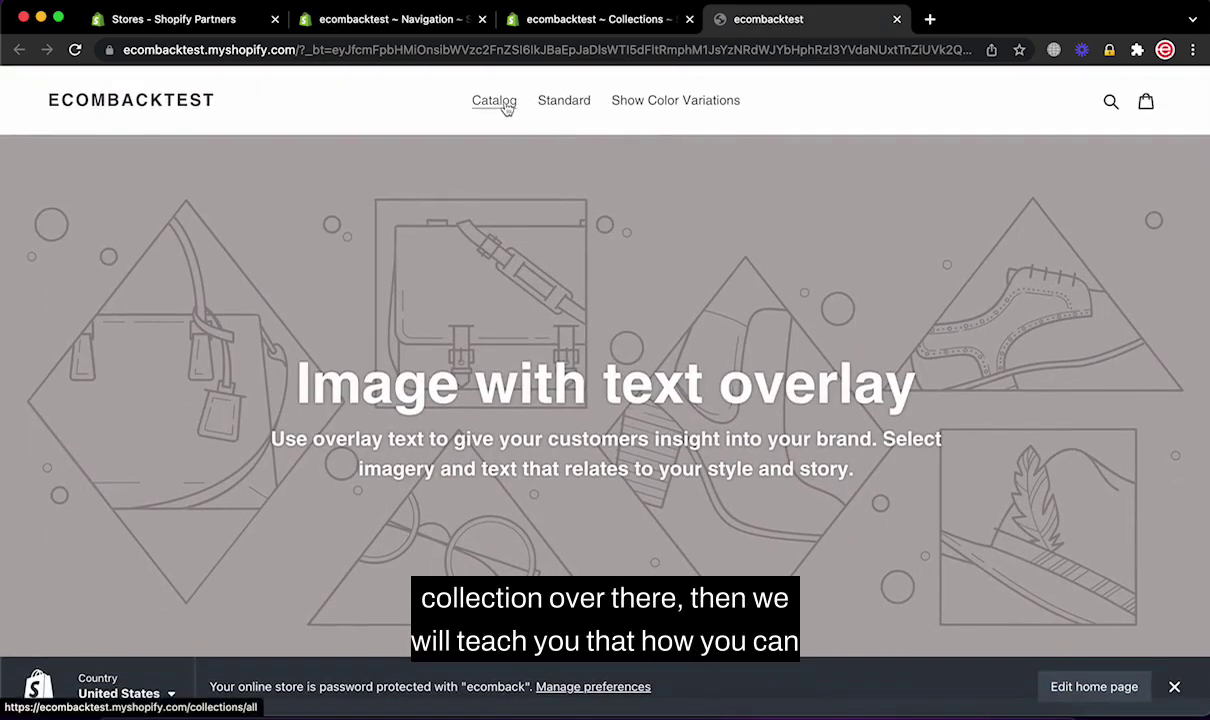
{"action": "left_click", "coordinate": [354, 21]}
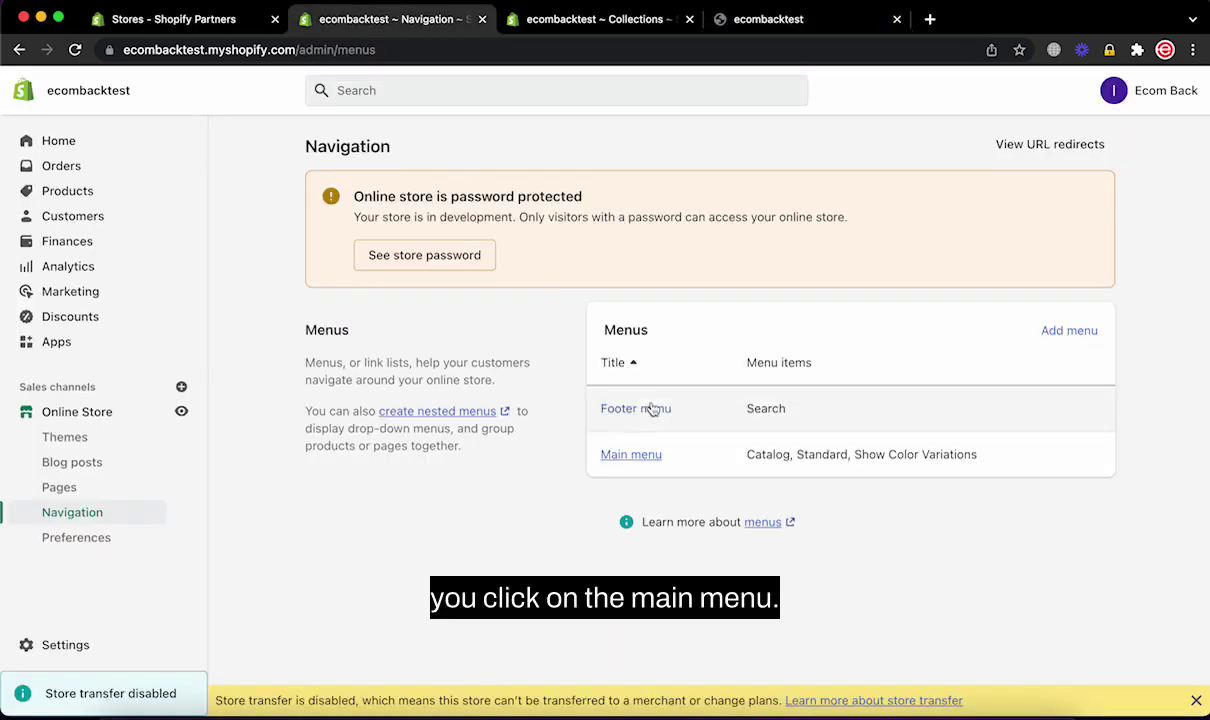
Step: Open the Main menu for editing after checking the existing collection names
{"action": "left_click", "coordinate": [643, 456]}
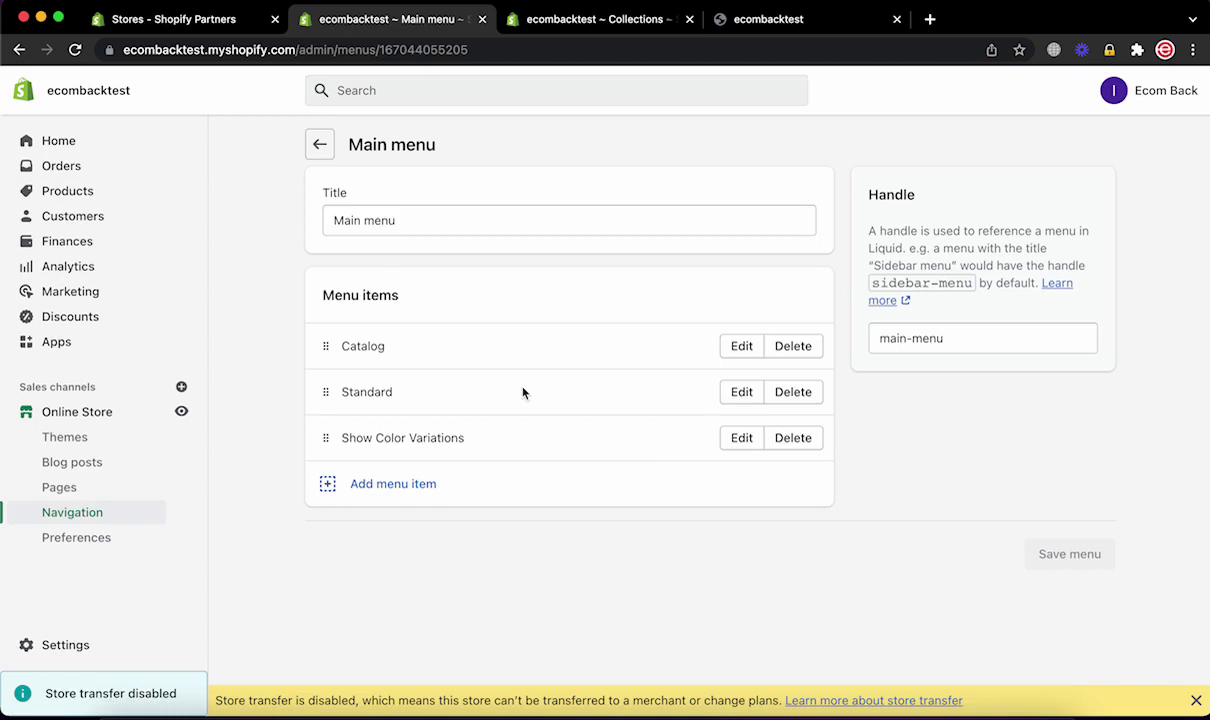
{"action": "left_click", "coordinate": [564, 28]}
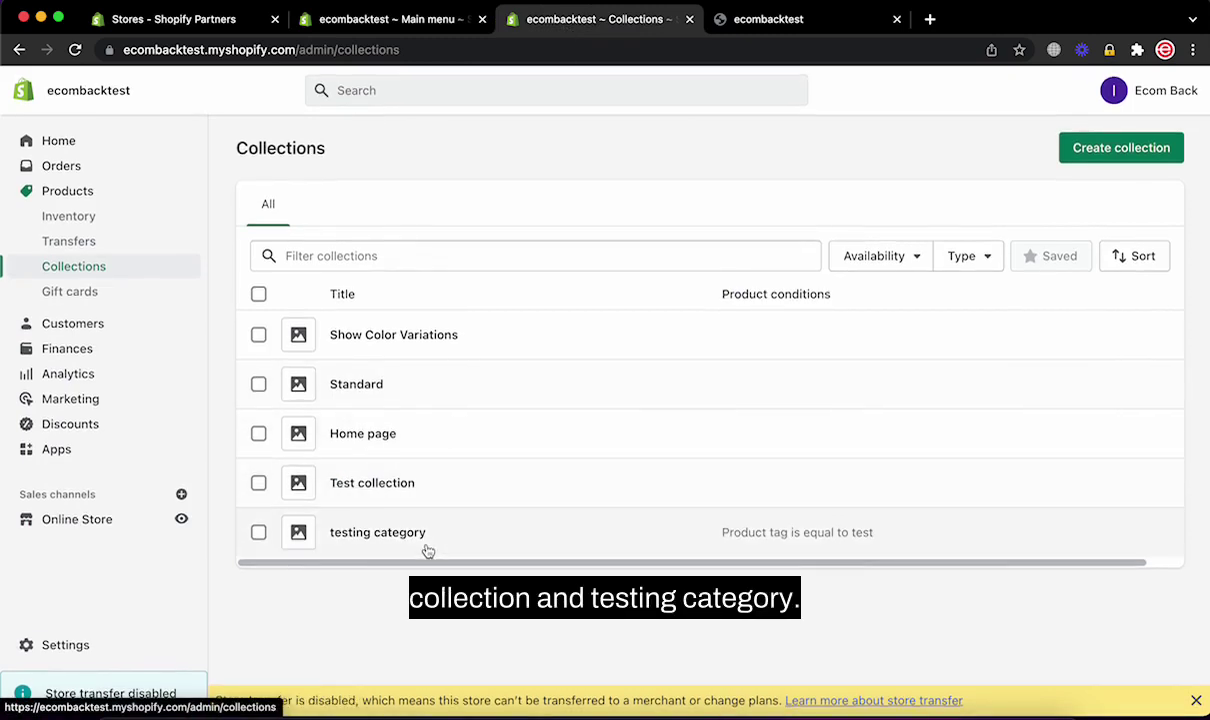
{"action": "left_click", "coordinate": [395, 19]}
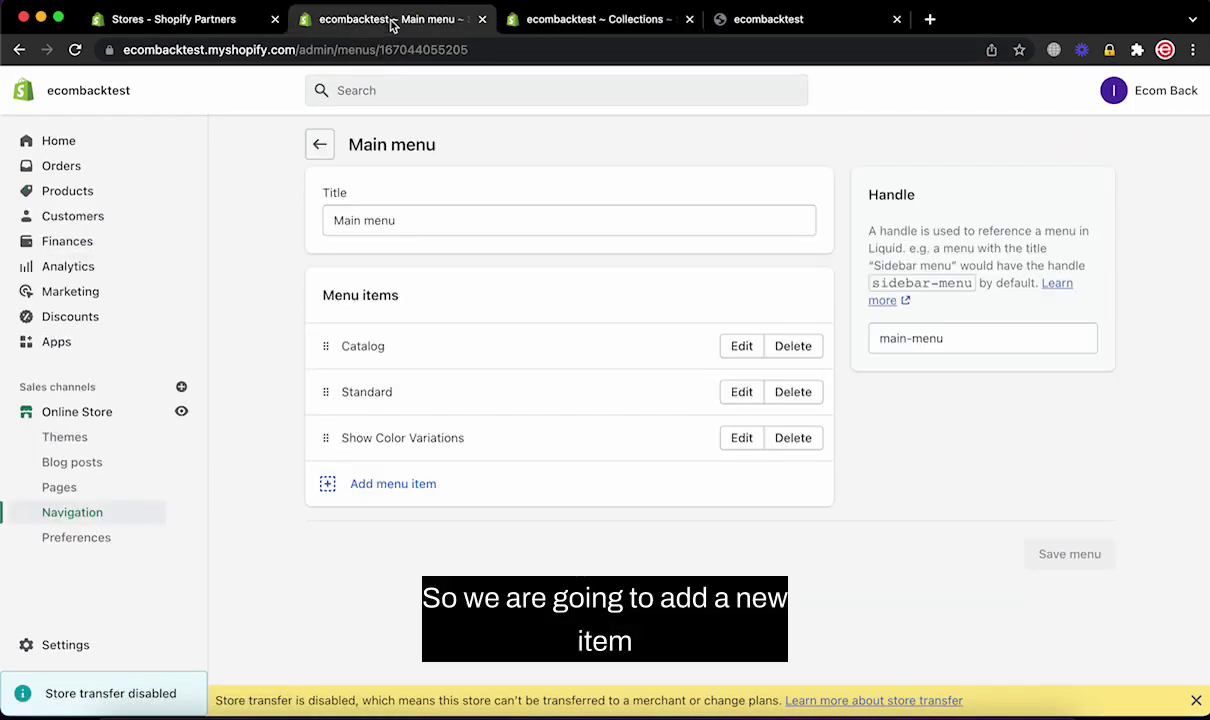
Step: Add a 'Testing Collection' menu item linked to Test collection
{"action": "left_click", "coordinate": [398, 490]}
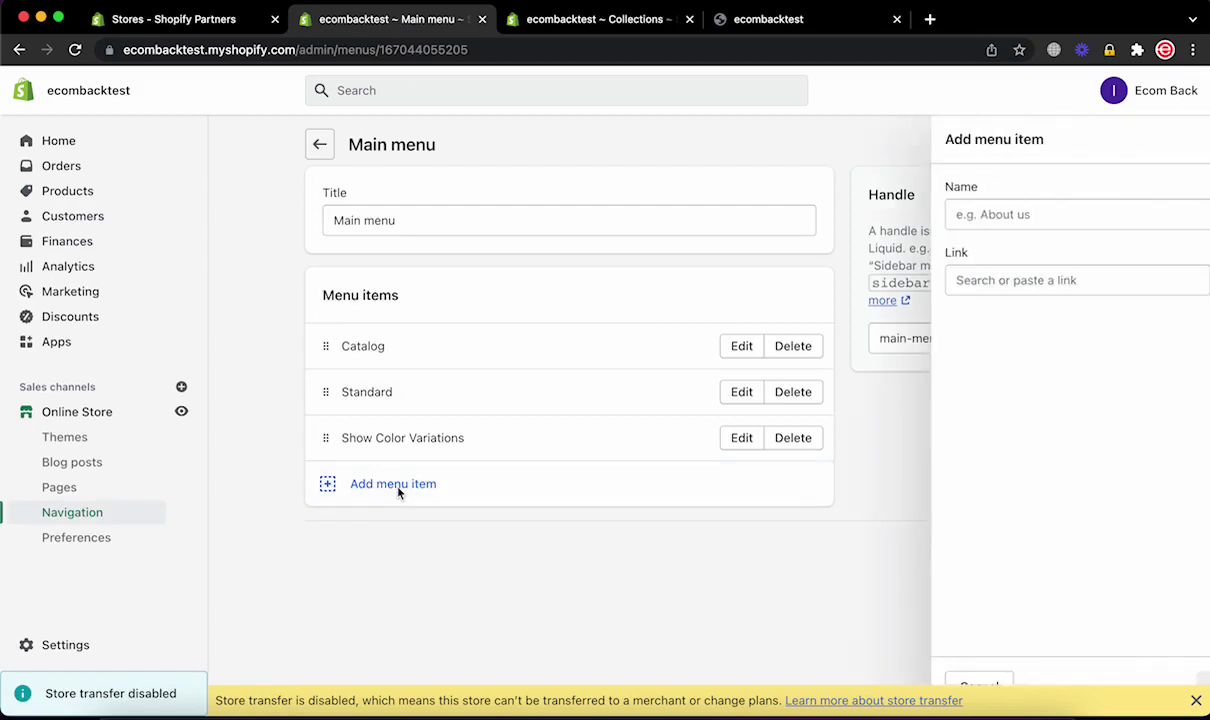
{"action": "type", "text": "Test"}
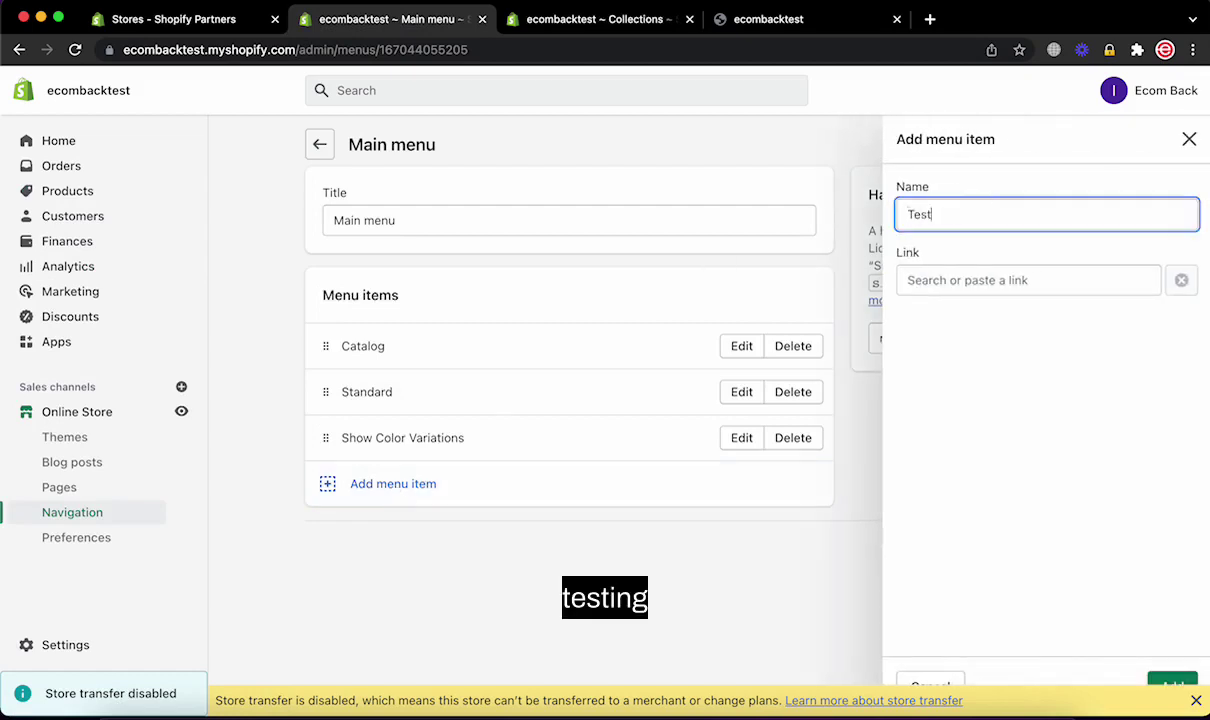
{"action": "type", "text": "ing CO"}
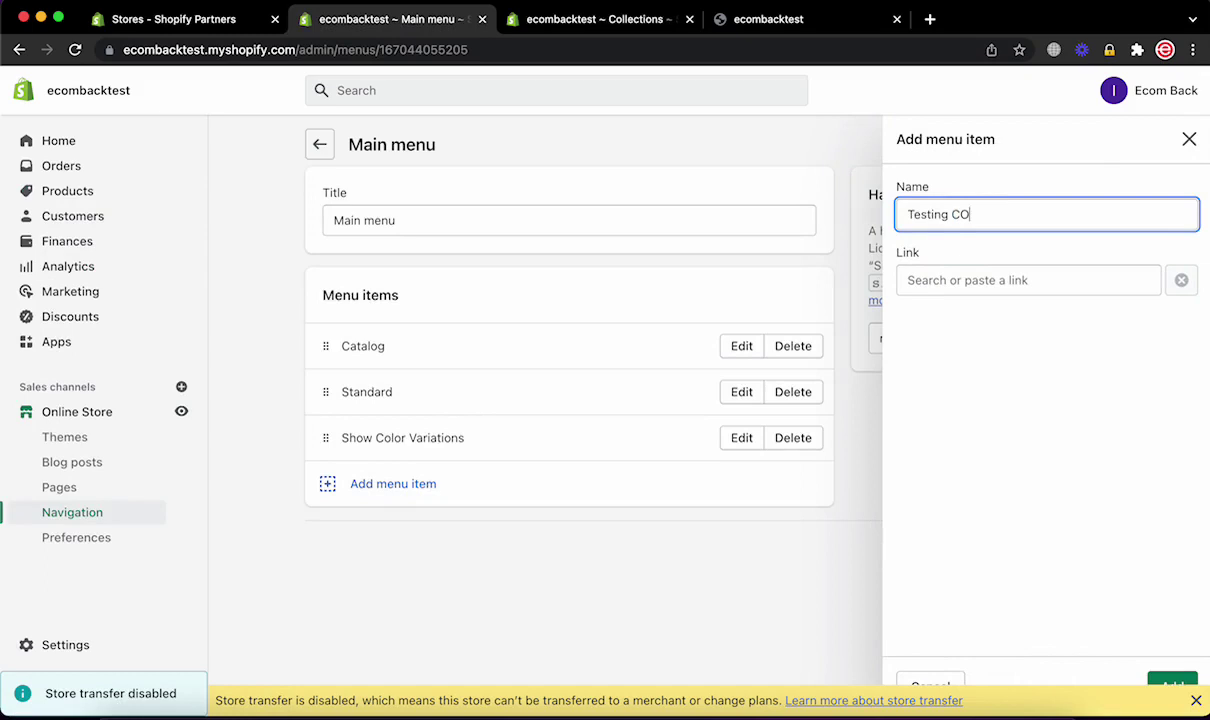
{"action": "type", "text": "llection"}
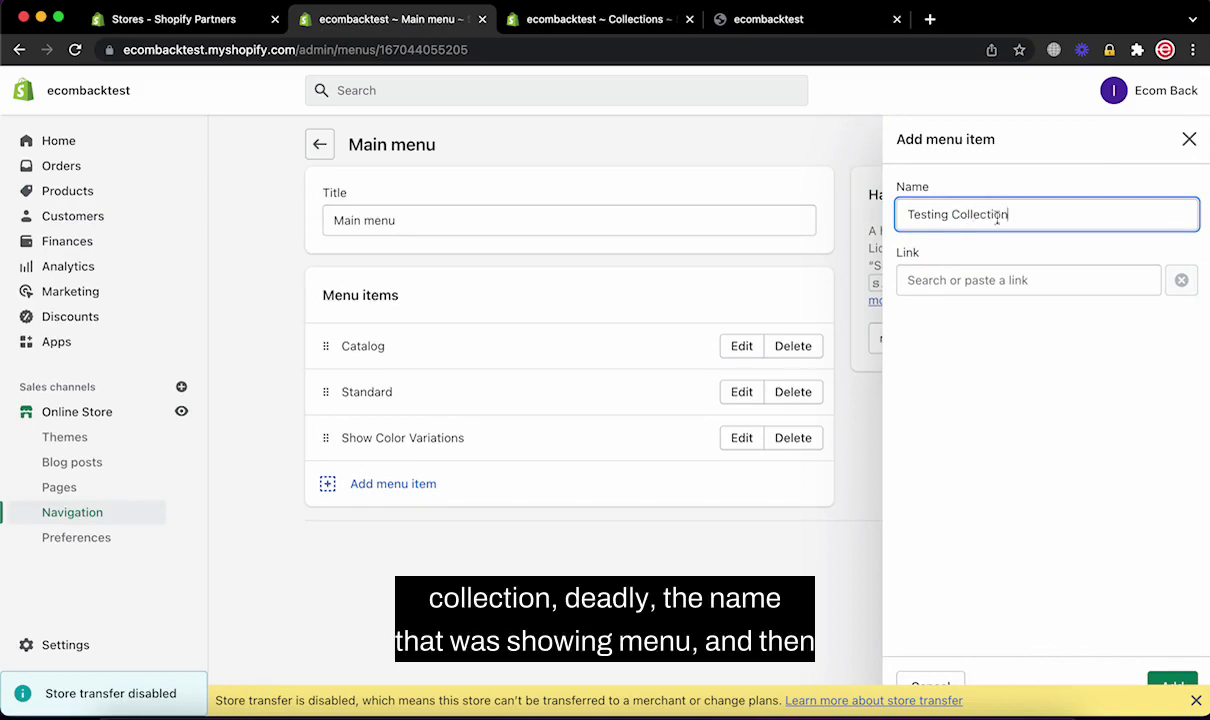
{"action": "left_click", "coordinate": [1030, 282]}
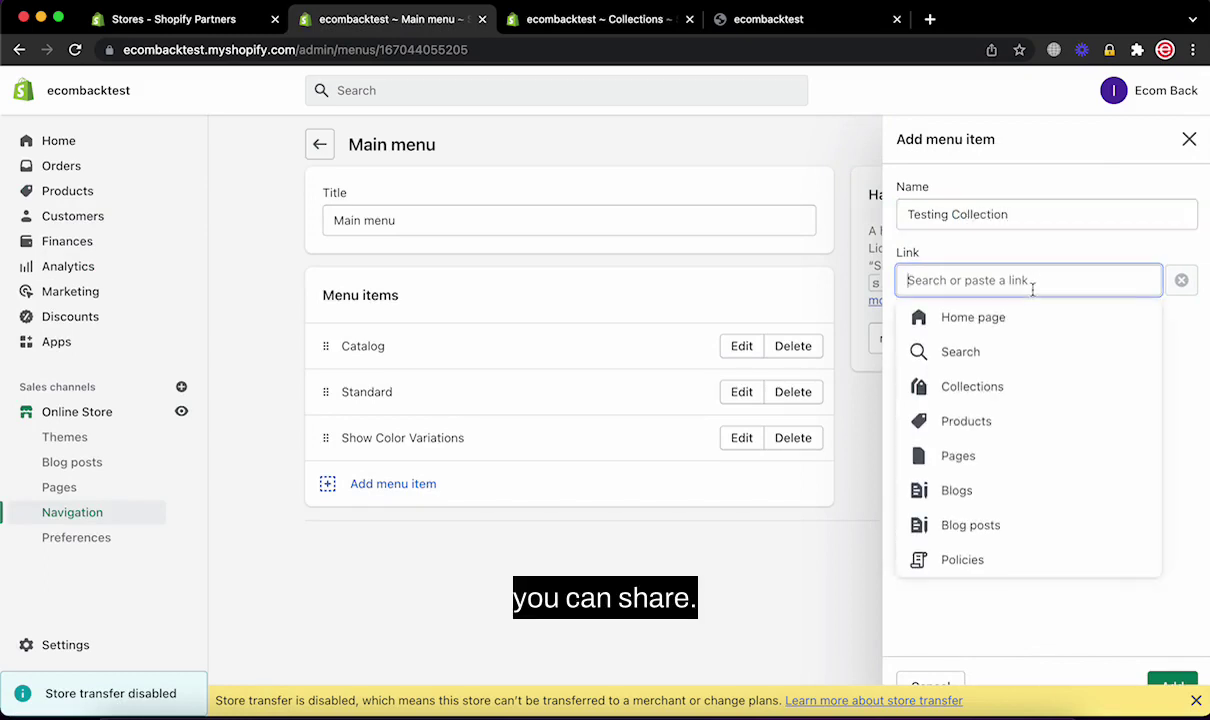
{"action": "type", "text": "testing"}
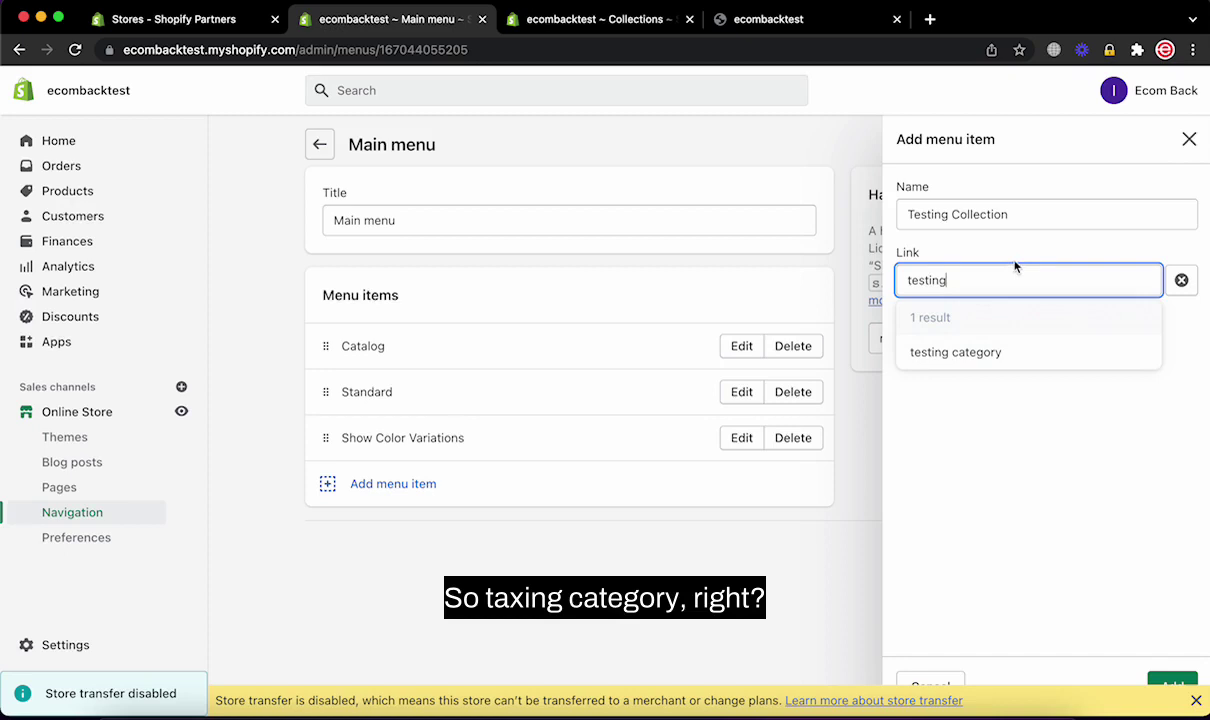
{"action": "left_click", "coordinate": [594, 20]}
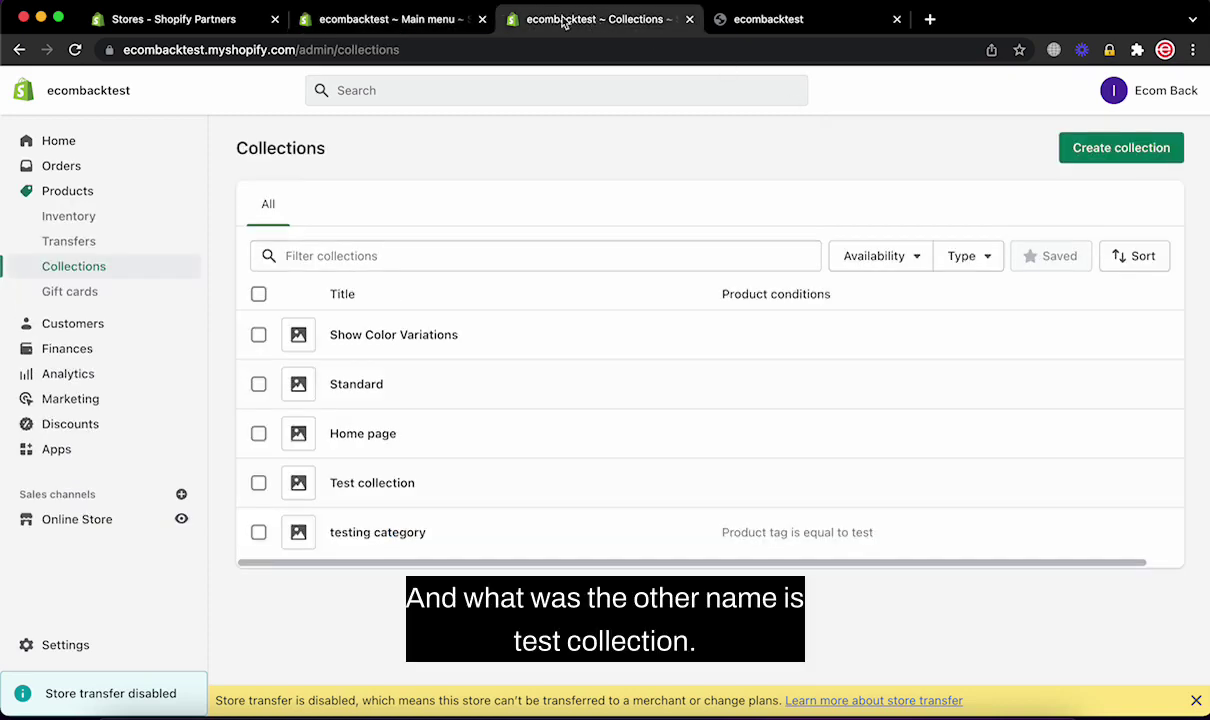
{"action": "left_click", "coordinate": [440, 20]}
{"action": "type", "text": "t"}
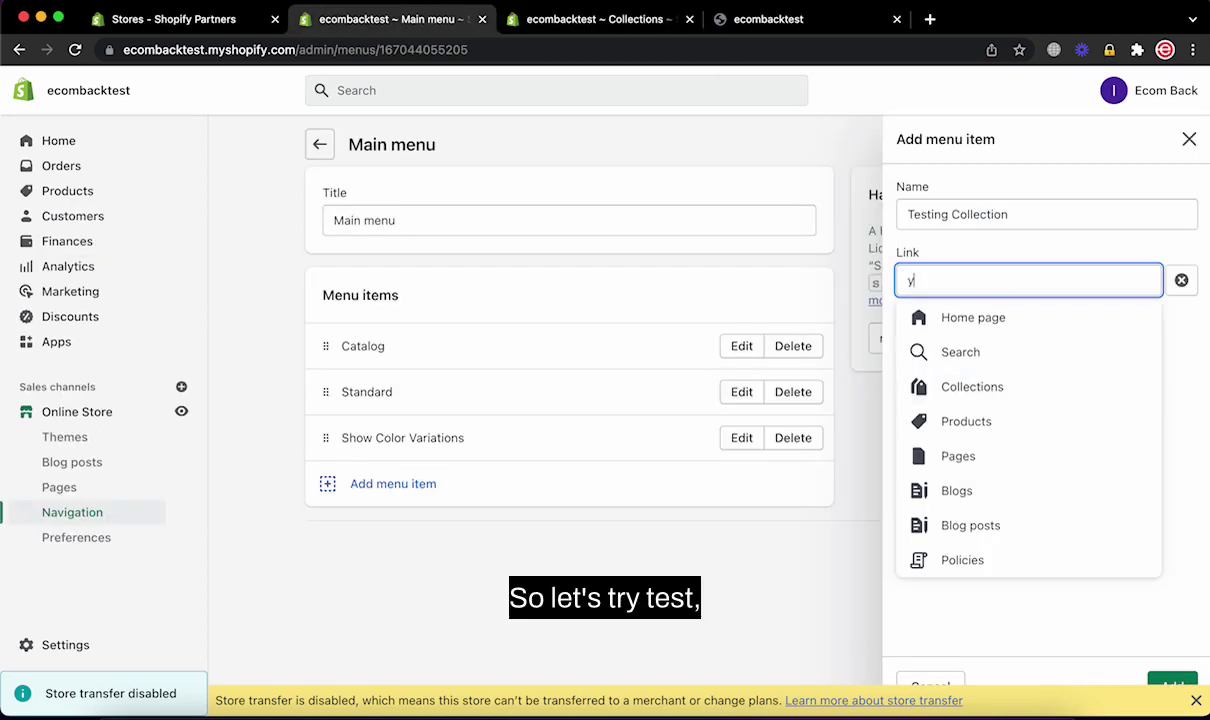
{"action": "type", "text": "est"}
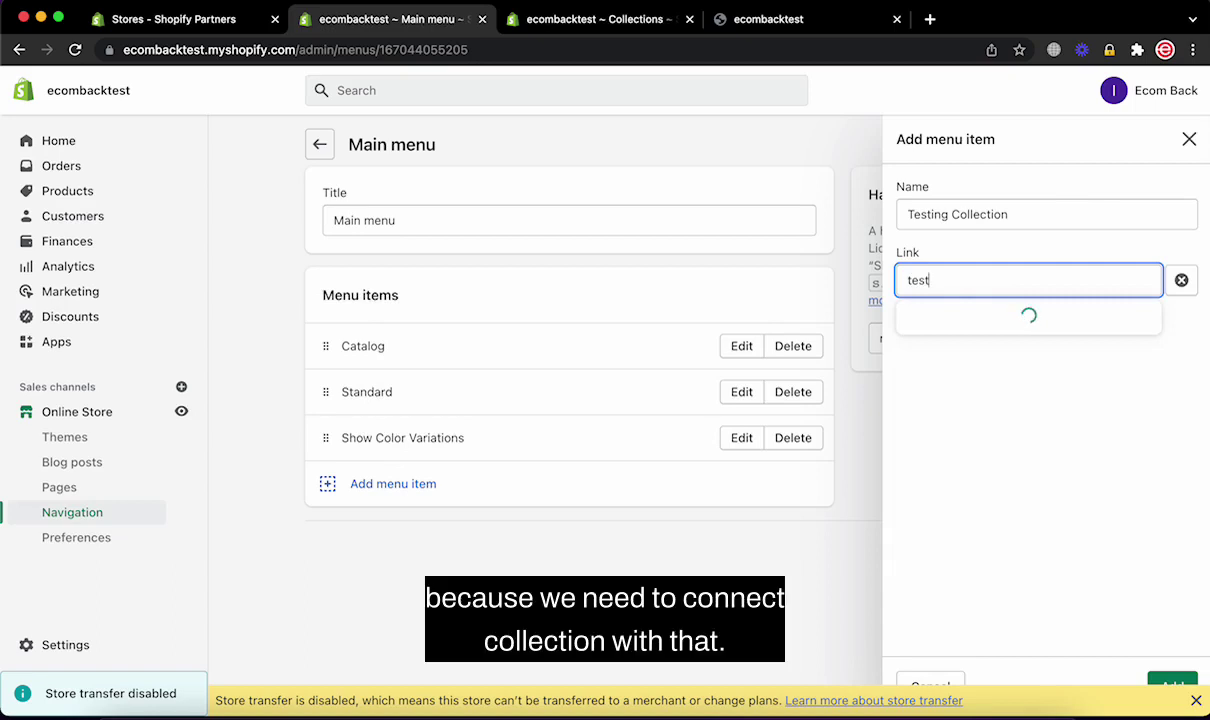
{"action": "left_click", "coordinate": [988, 353]}
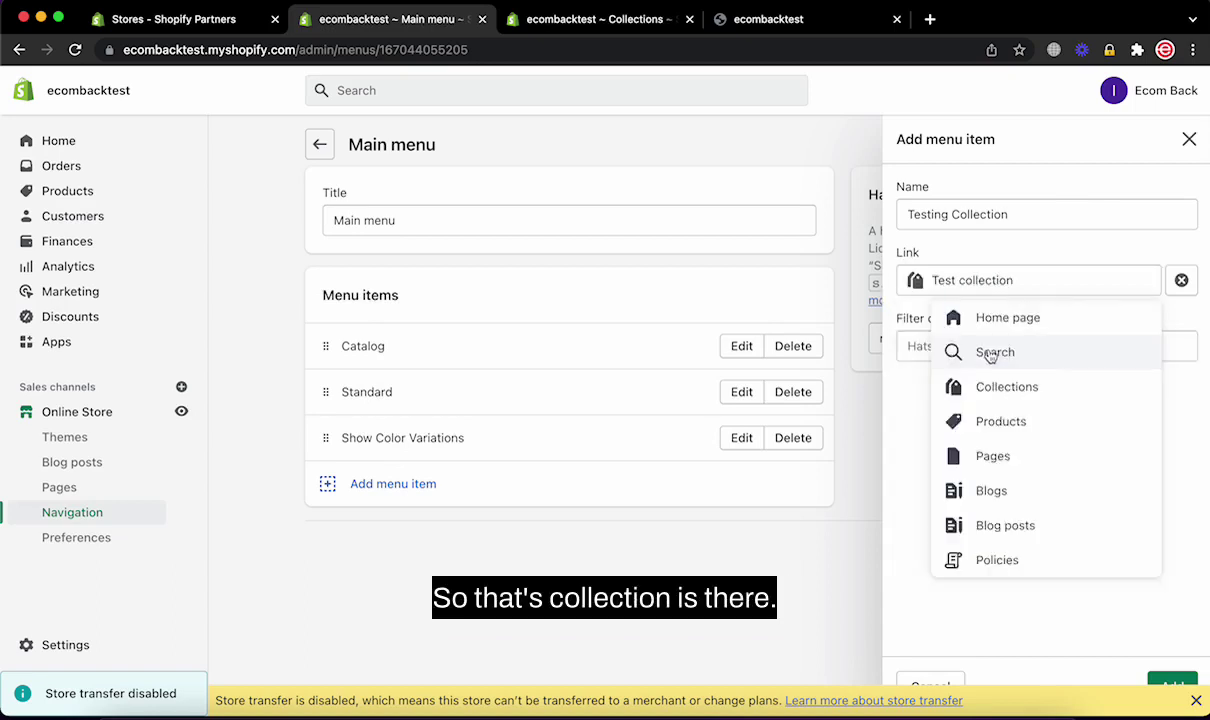
{"action": "left_click", "coordinate": [1172, 684]}
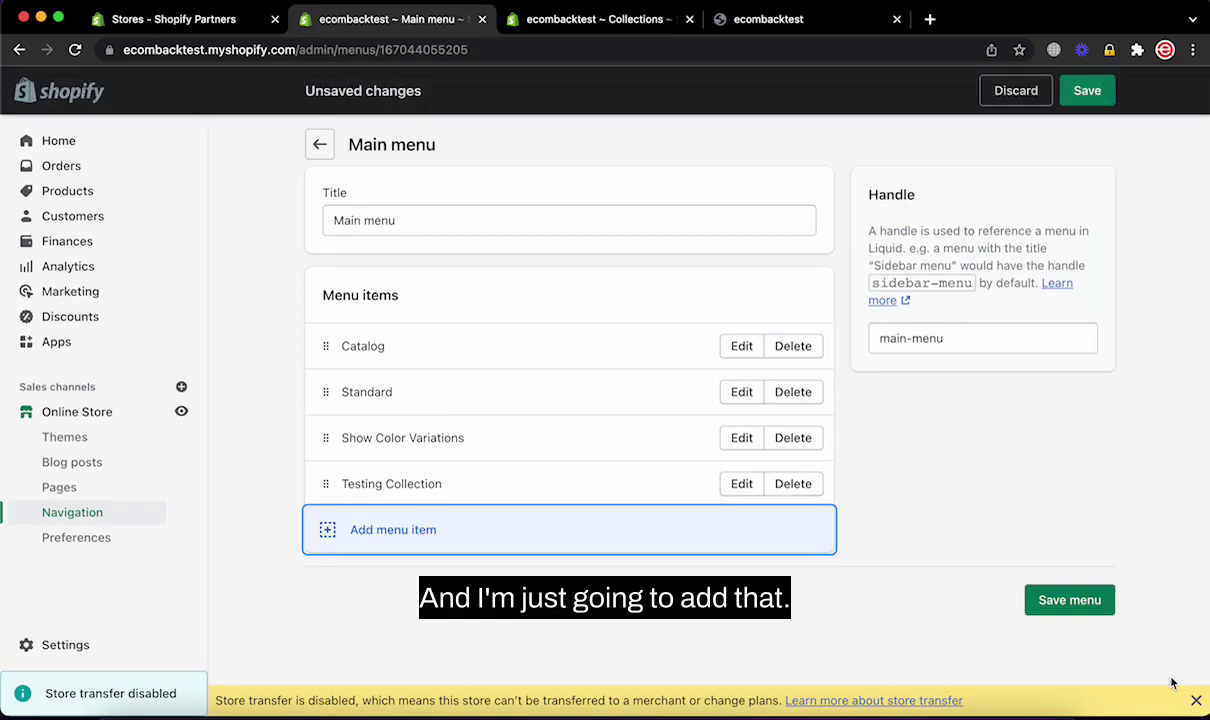
Step: Add a 'Testing Category' item linked to the testing category and save the Main menu
{"action": "left_click", "coordinate": [405, 535]}
{"action": "type", "text": "Tet"}
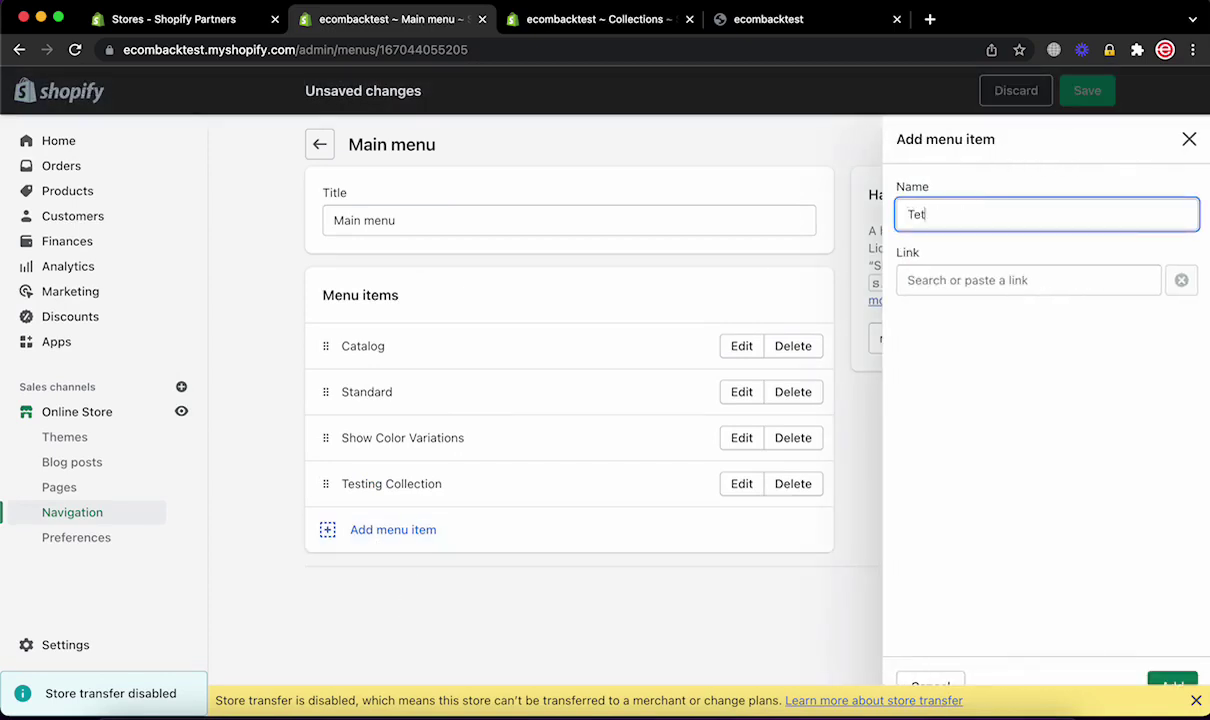
{"action": "type", "text": "sing"}
{"action": "key", "text": "BackSpace"}
{"action": "key", "text": "BackSpace"}
{"action": "key", "text": "BackSpace"}
{"action": "key", "text": "Tab"}
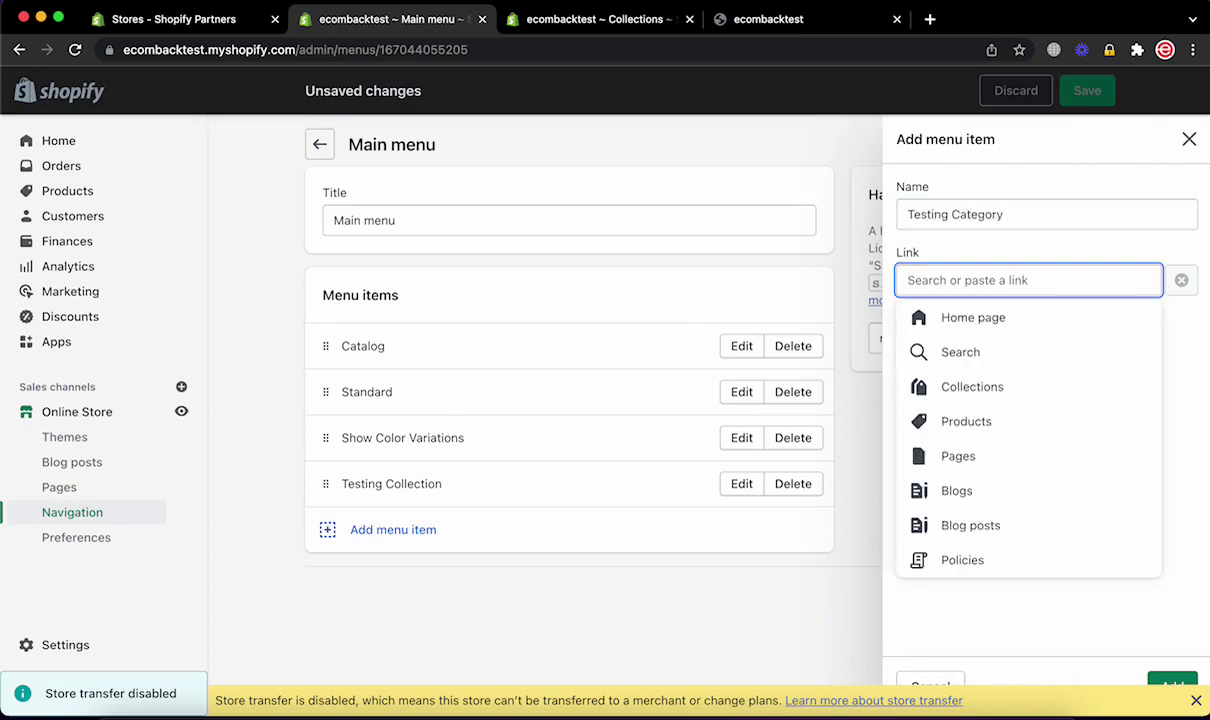
{"action": "type", "text": "testing"}
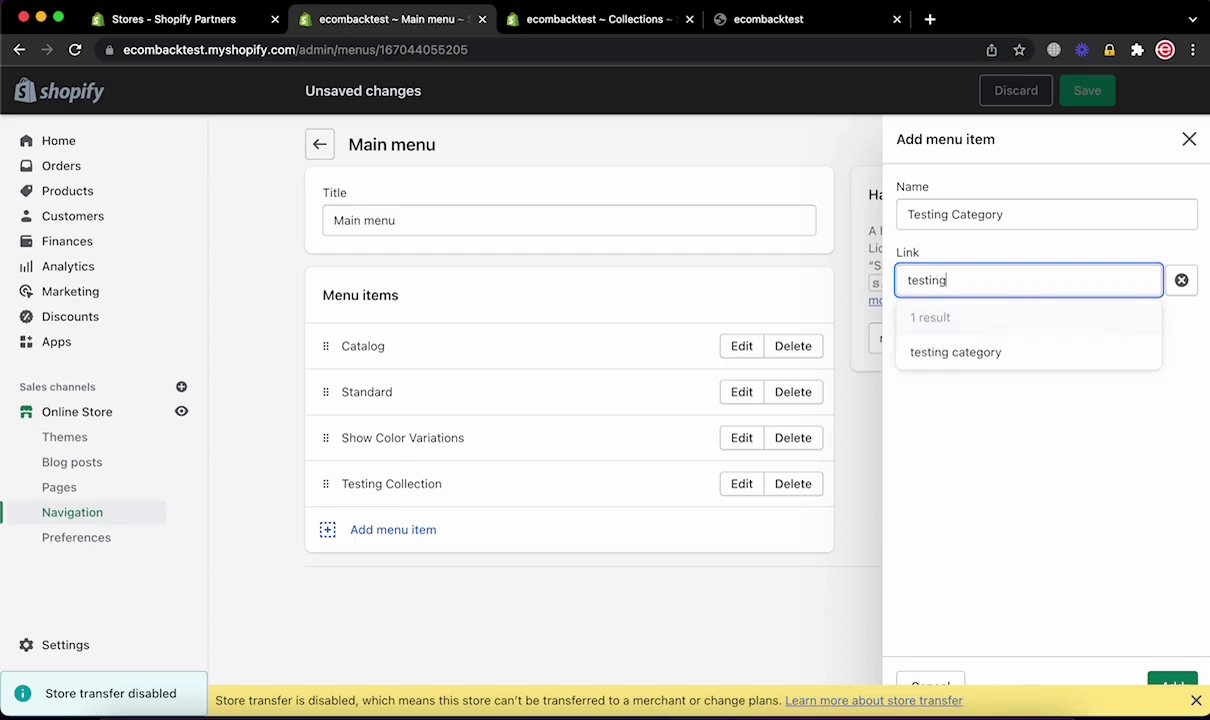
{"action": "left_click", "coordinate": [981, 362]}
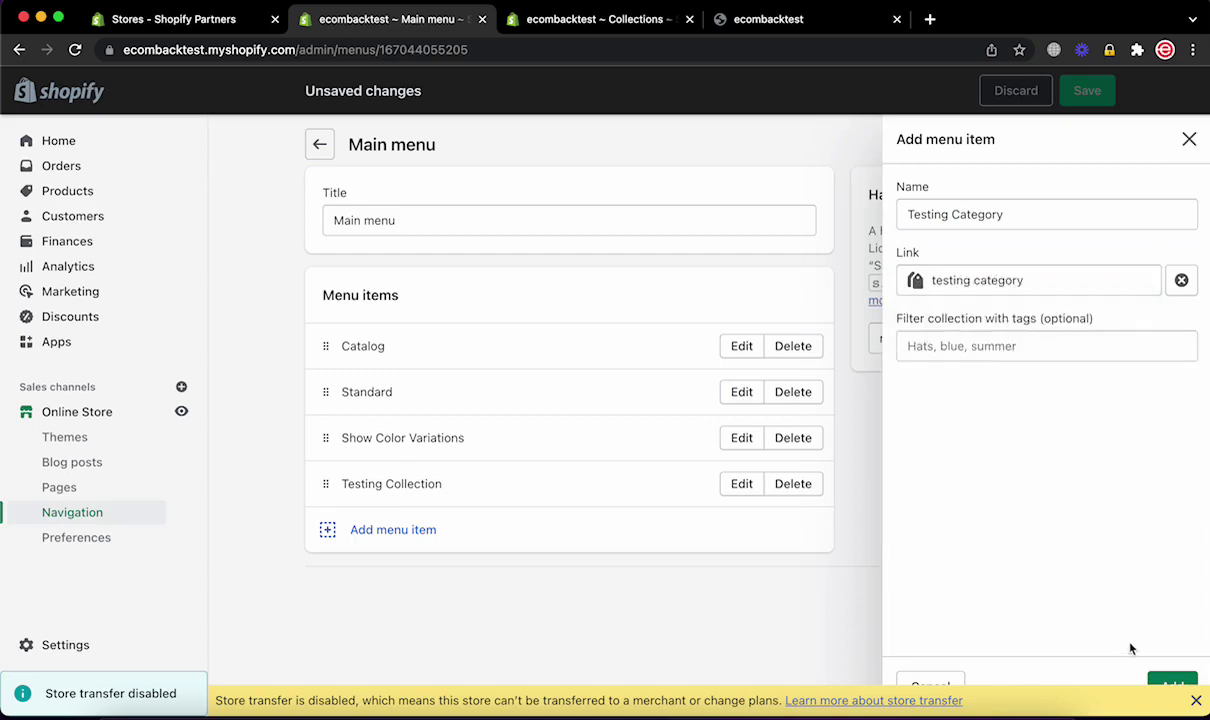
{"action": "left_click", "coordinate": [1170, 685]}
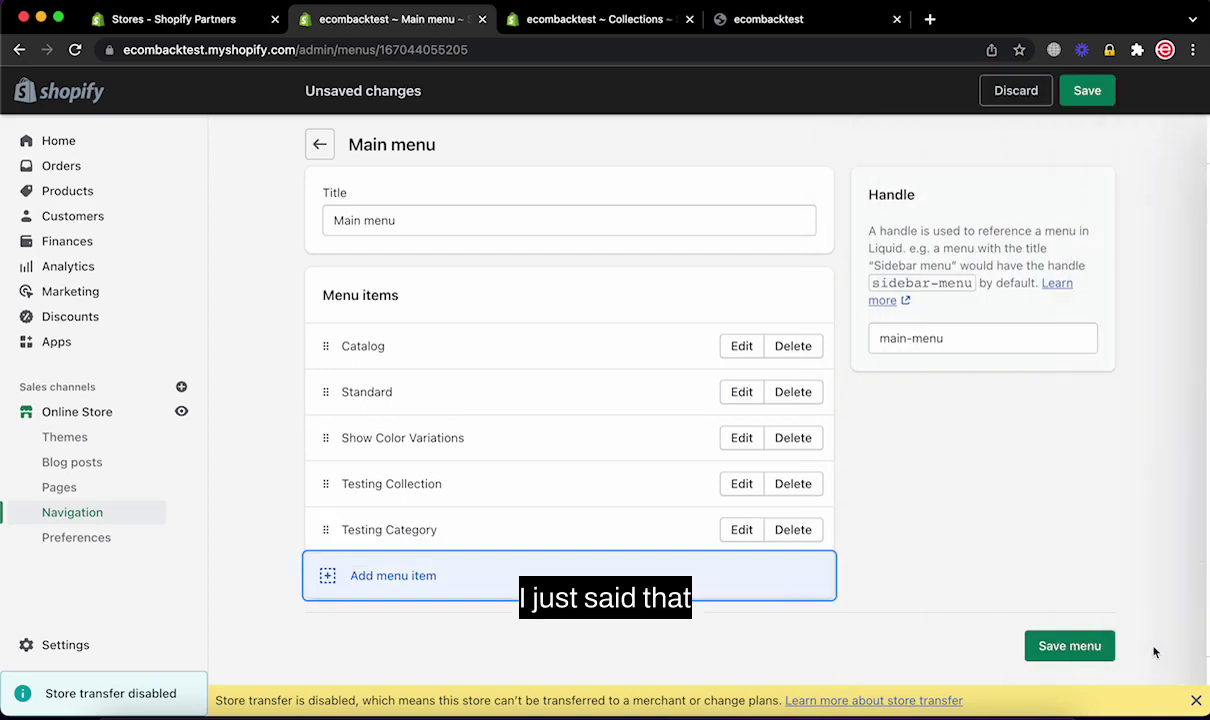
{"action": "left_click", "coordinate": [1087, 95]}
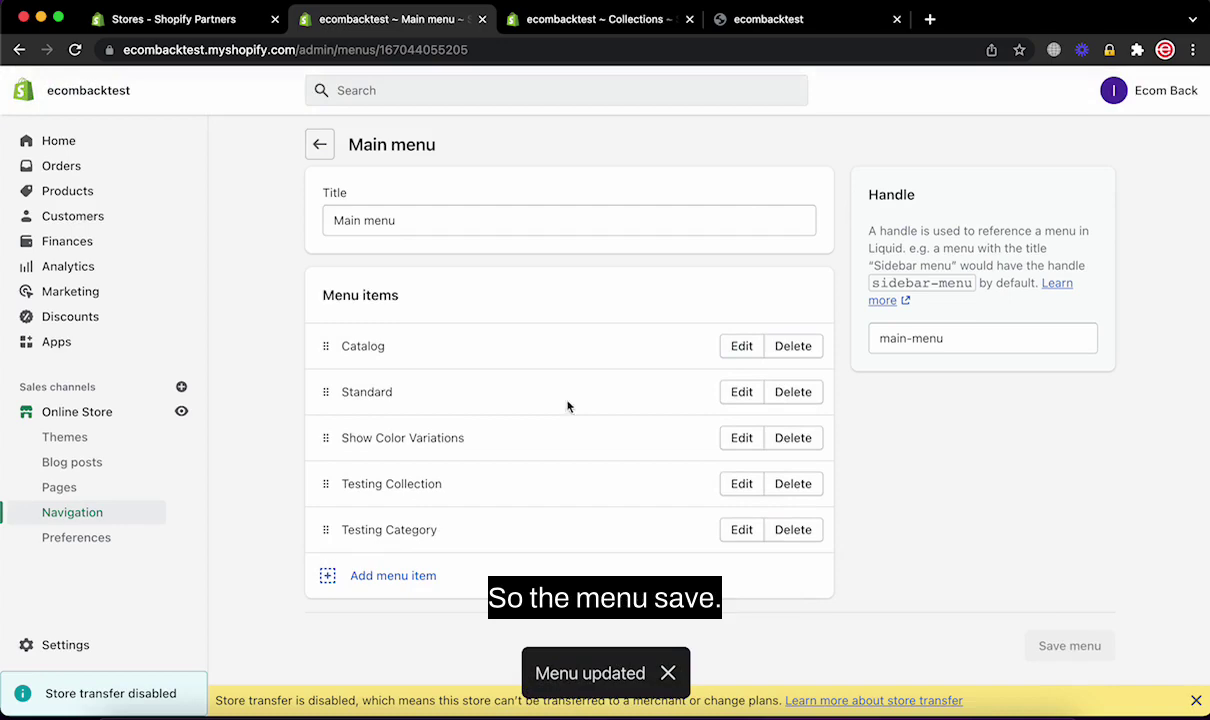
{"action": "left_click", "coordinate": [746, 22]}
Step: Reload the storefront until Testing Collection and Testing Category appear in its header
{"action": "left_click", "coordinate": [74, 48]}
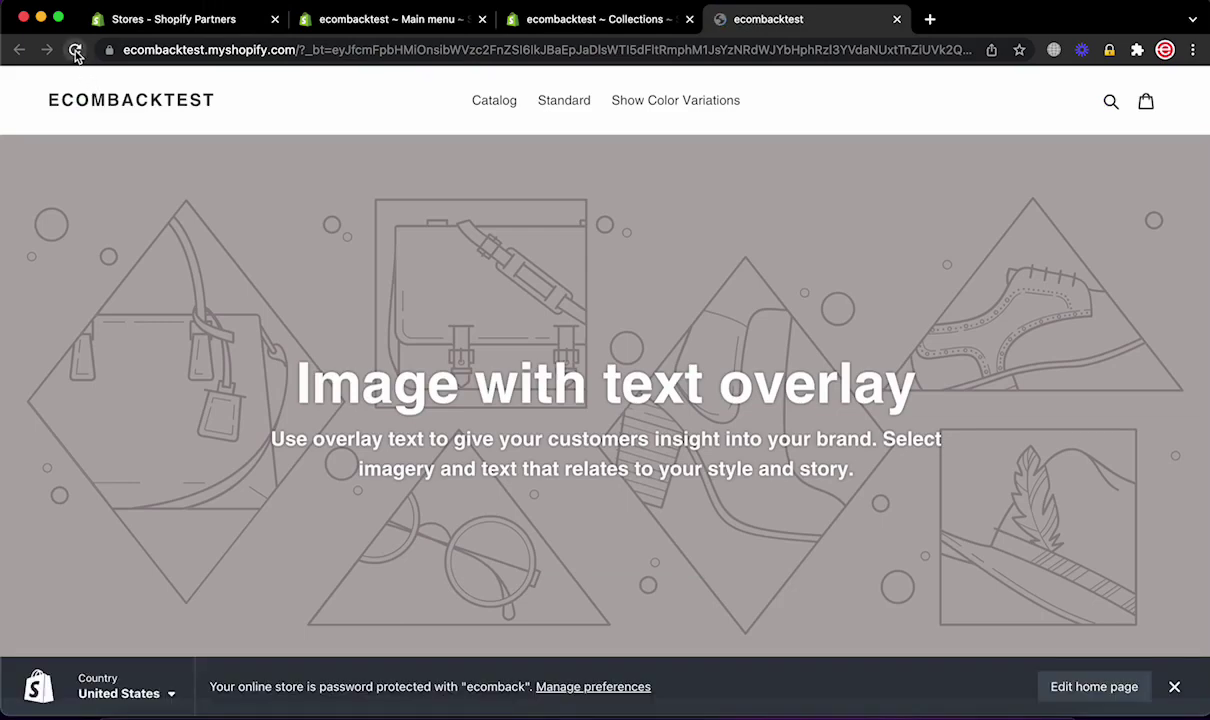
{"action": "left_click", "coordinate": [75, 50]}
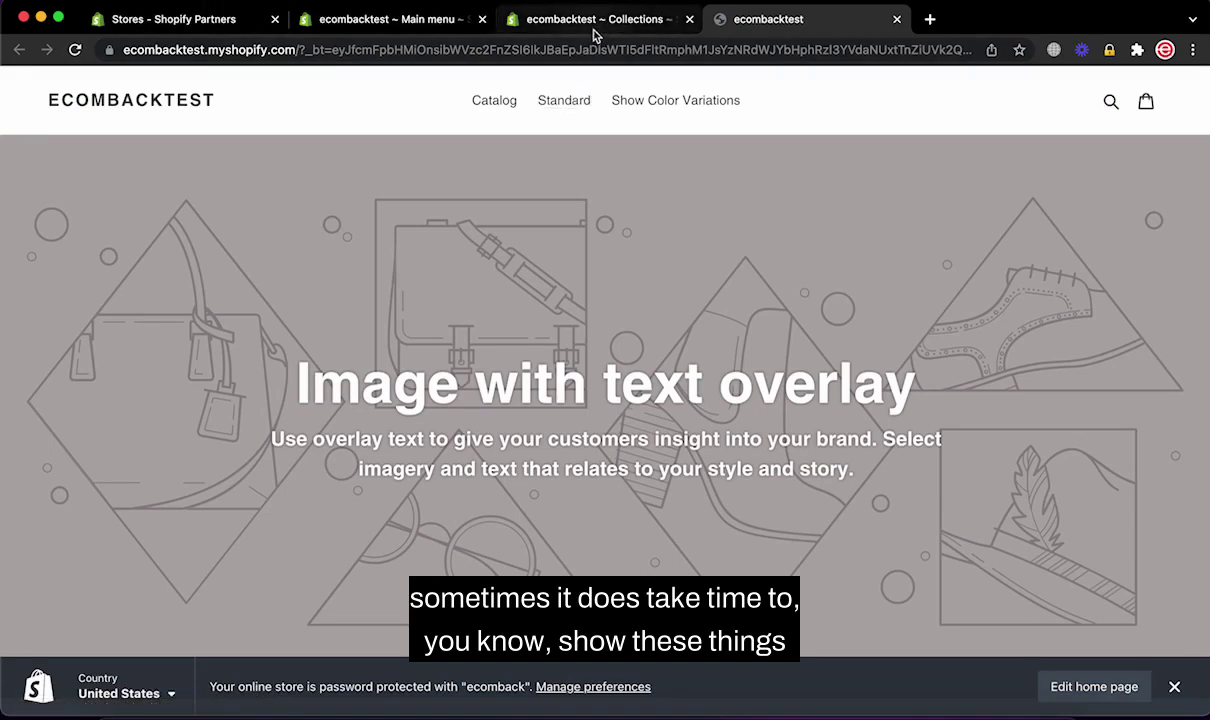
{"action": "left_click", "coordinate": [75, 50]}
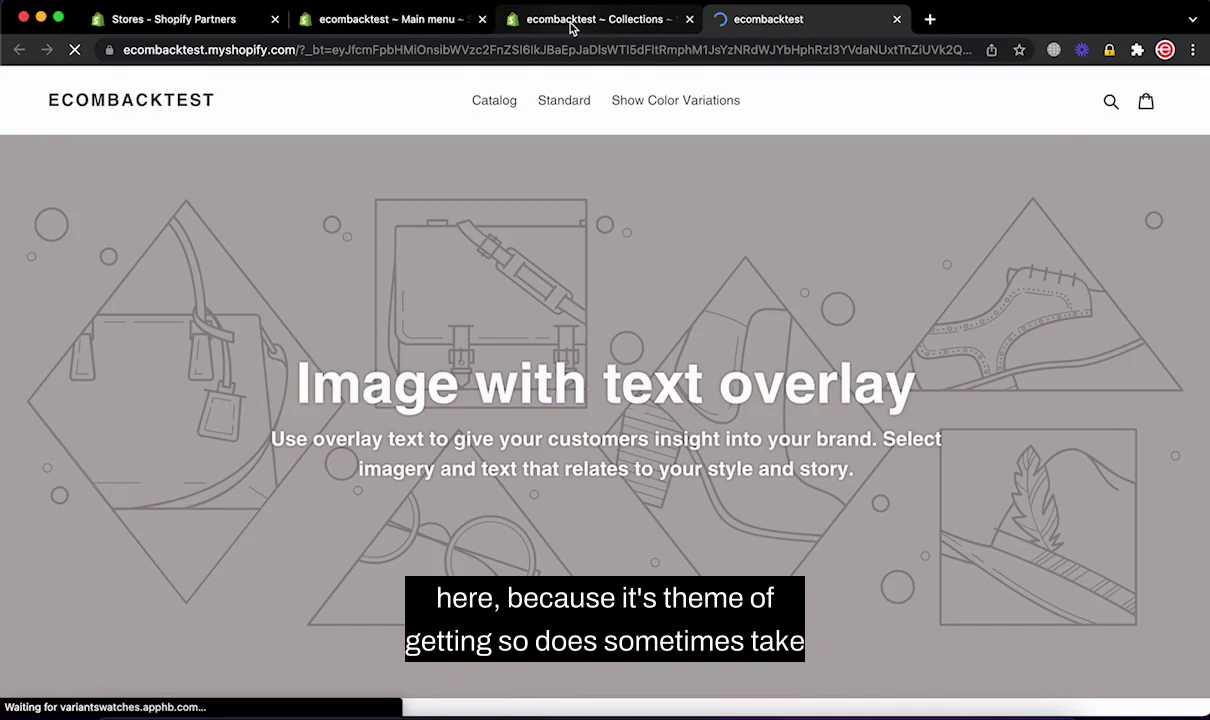
{"action": "left_click", "coordinate": [571, 24]}
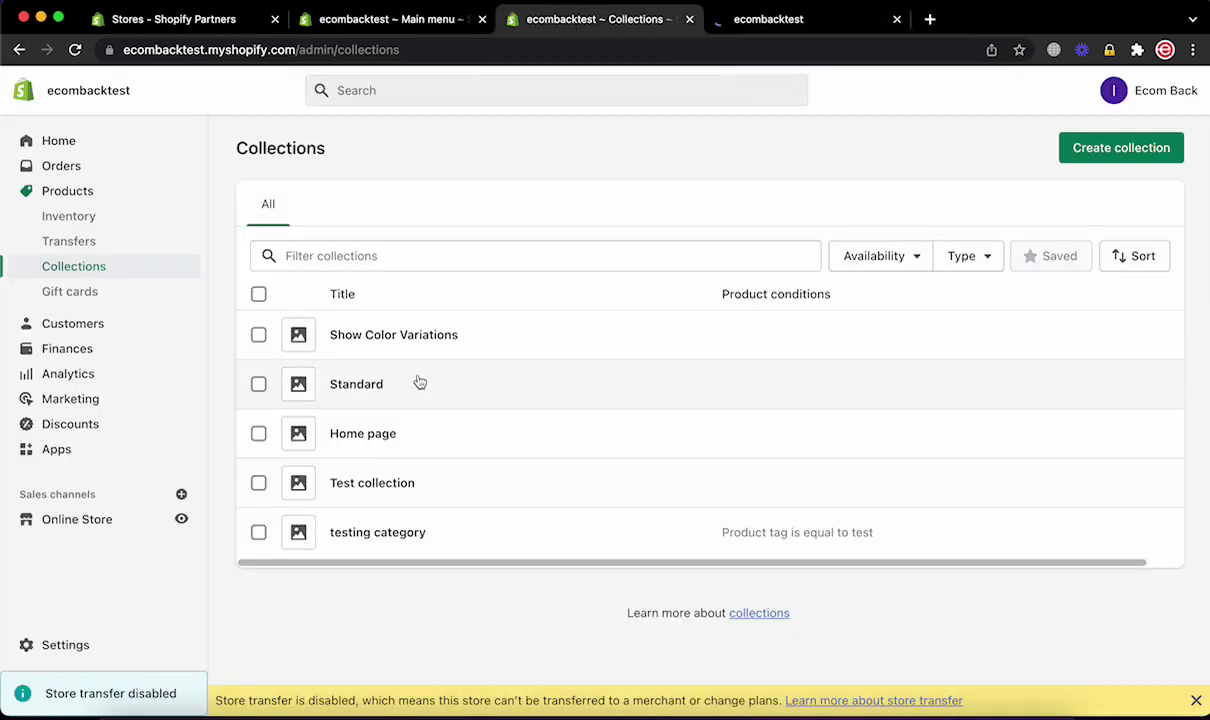
{"action": "left_click", "coordinate": [365, 20]}
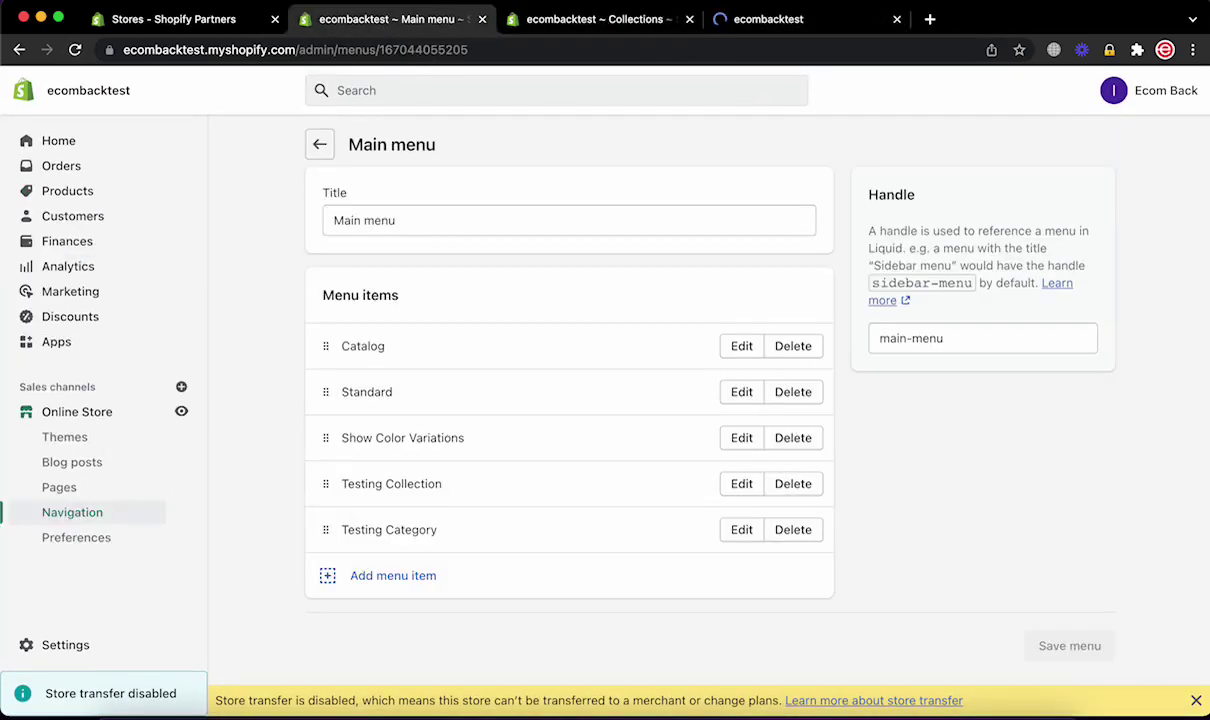
{"action": "key", "text": "super+4"}
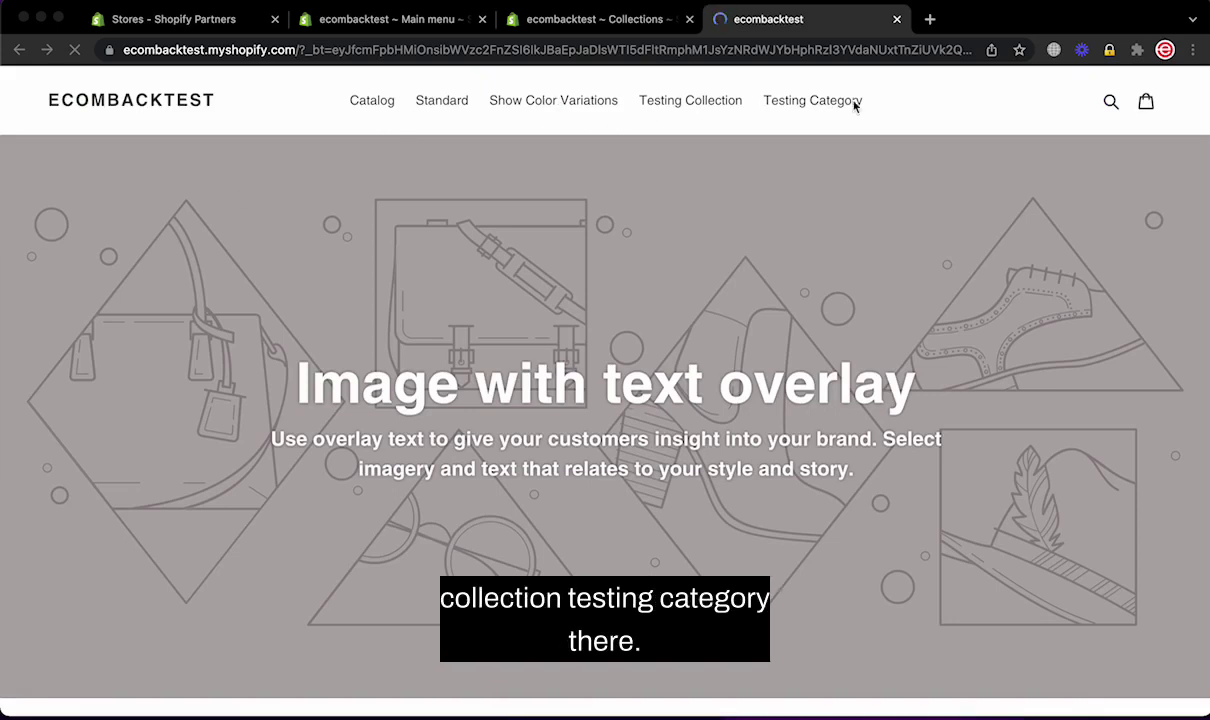
{"action": "left_click", "coordinate": [402, 23]}
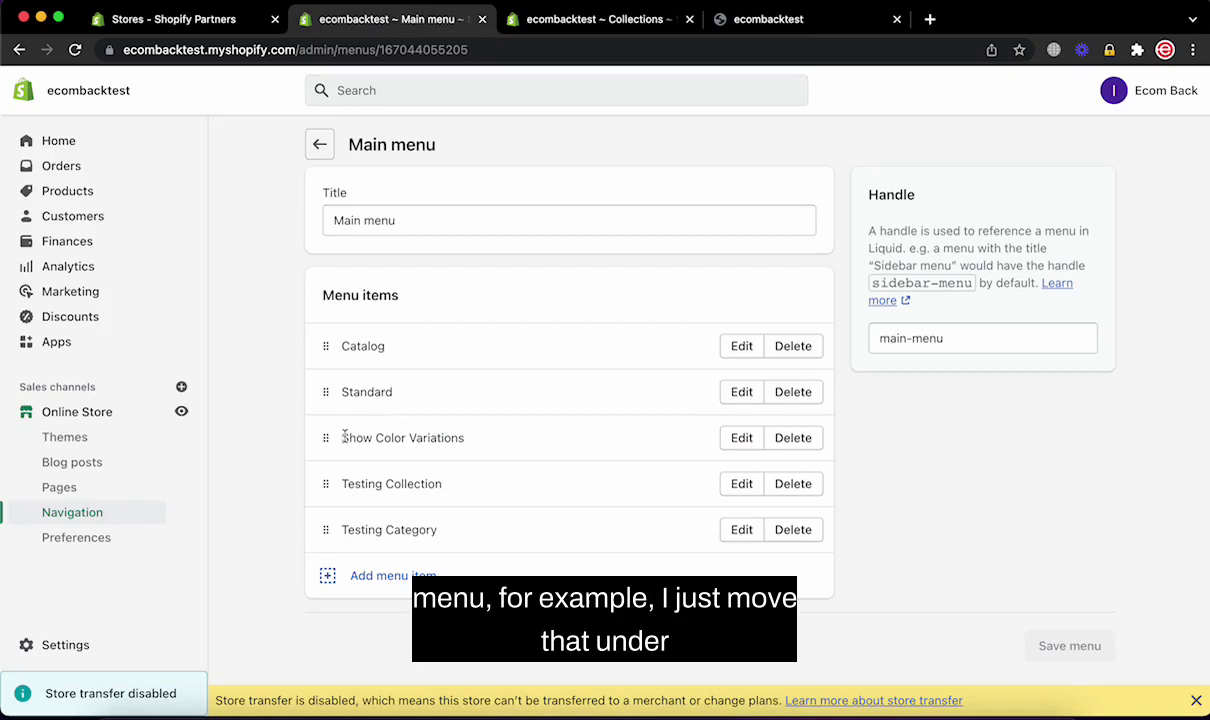
Step: Drag Testing Collection and Testing Category under Catalog and save the Main menu
{"action": "mouse_move", "coordinate": [325, 484]}
{"action": "left_mouse_down"}
{"action": "mouse_move", "coordinate": [384, 392]}
{"action": "mouse_move", "coordinate": [353, 389]}
{"action": "mouse_move", "coordinate": [340, 372]}
{"action": "left_mouse_up"}
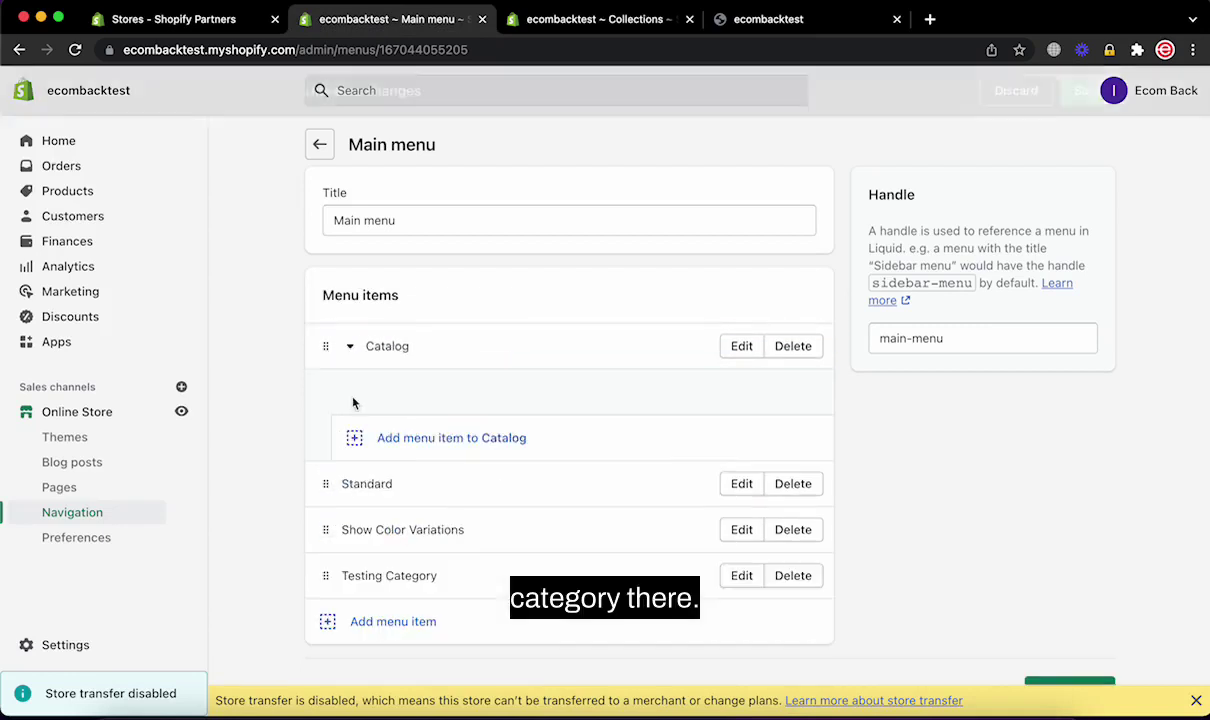
{"action": "mouse_move", "coordinate": [330, 578]}
{"action": "left_mouse_down"}
{"action": "mouse_move", "coordinate": [377, 451]}
{"action": "mouse_move", "coordinate": [367, 447]}
{"action": "left_mouse_up"}
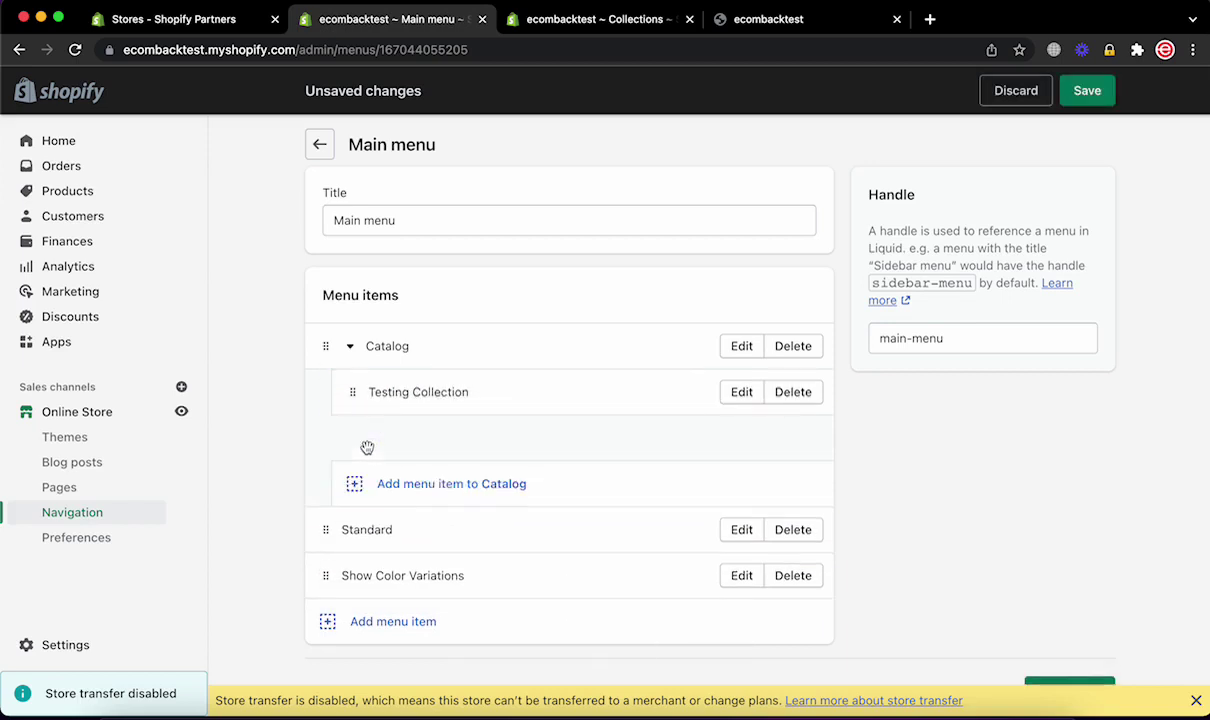
{"action": "left_click", "coordinate": [1087, 94]}
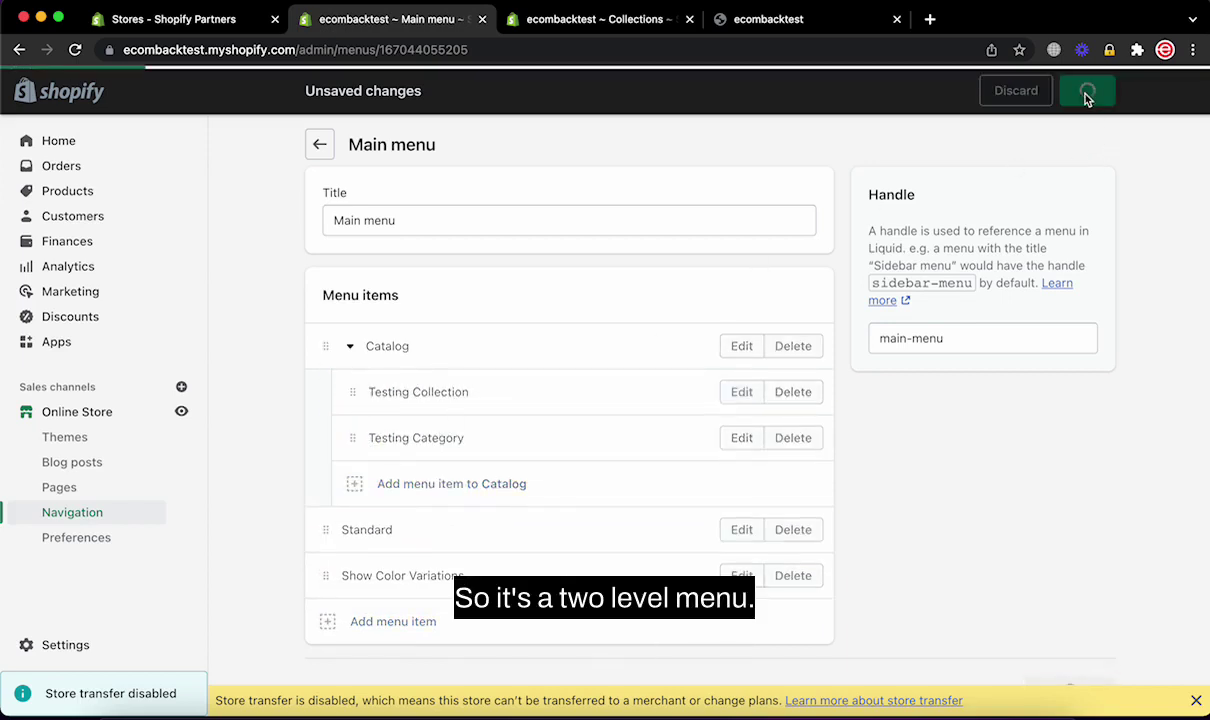
{"action": "left_click", "coordinate": [726, 24]}
{"action": "left_click", "coordinate": [75, 50]}
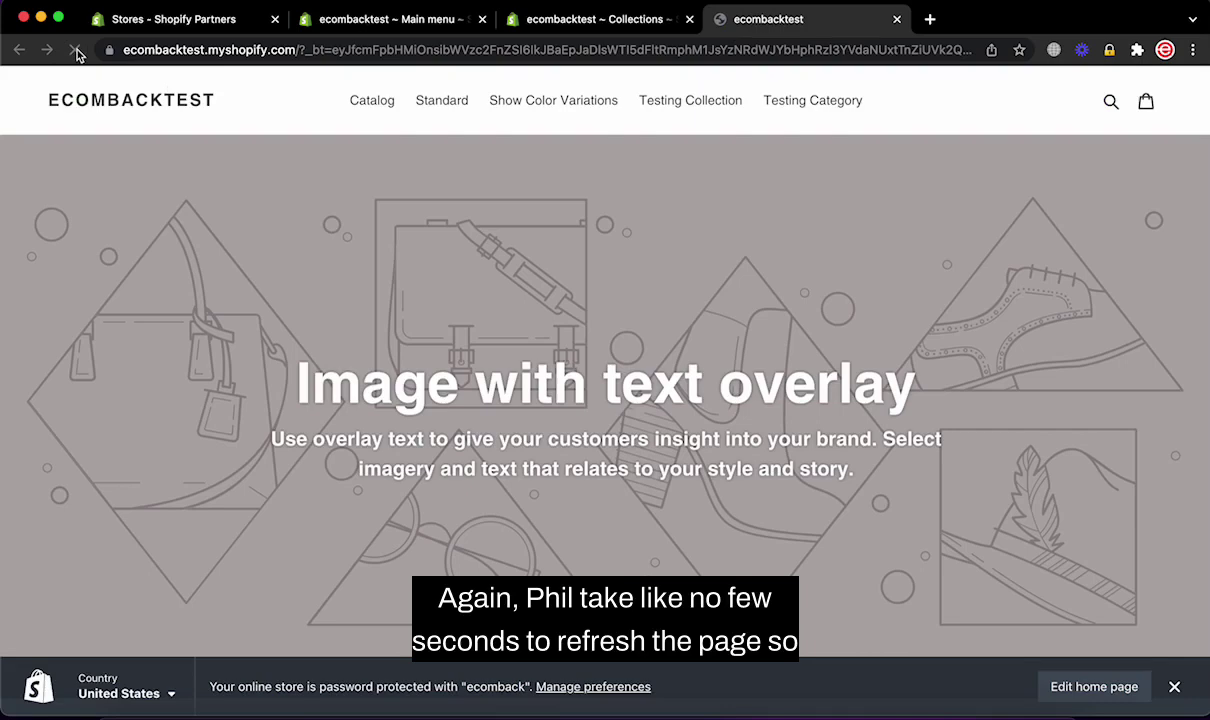
Step: Reload the storefront and confirm Catalog's dropdown holds Testing Collection and Testing Category
{"action": "left_click", "coordinate": [75, 50]}
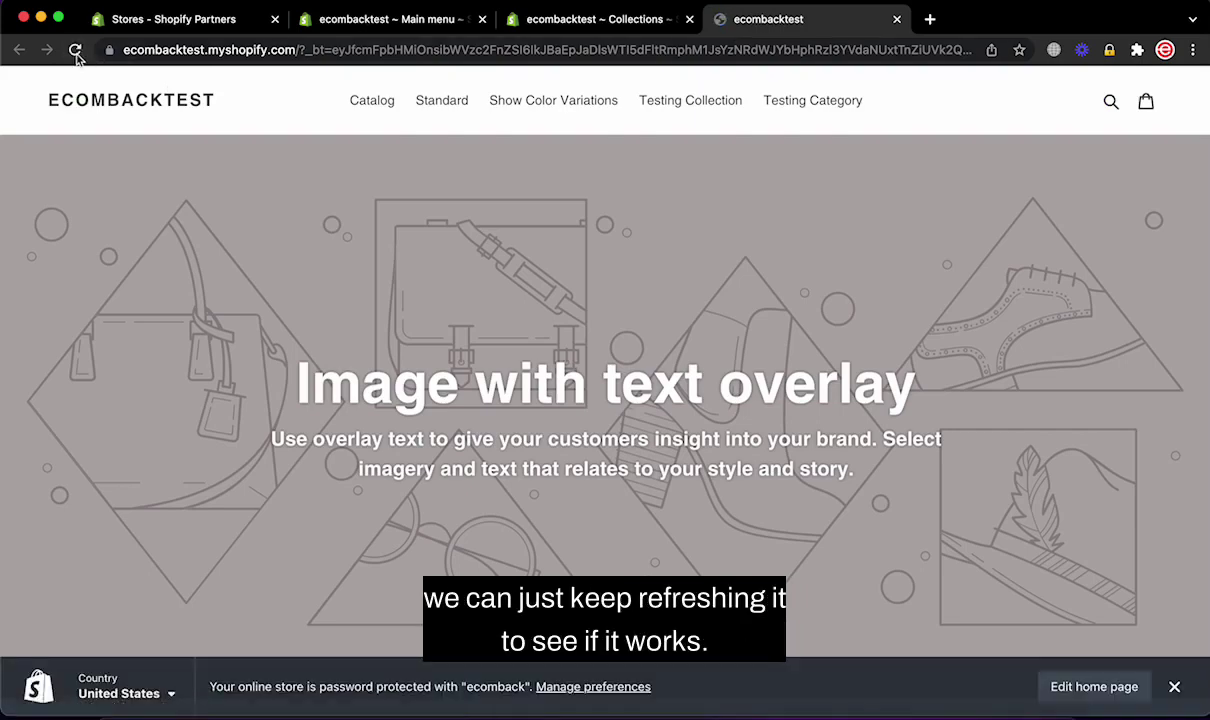
{"action": "left_click", "coordinate": [75, 50]}
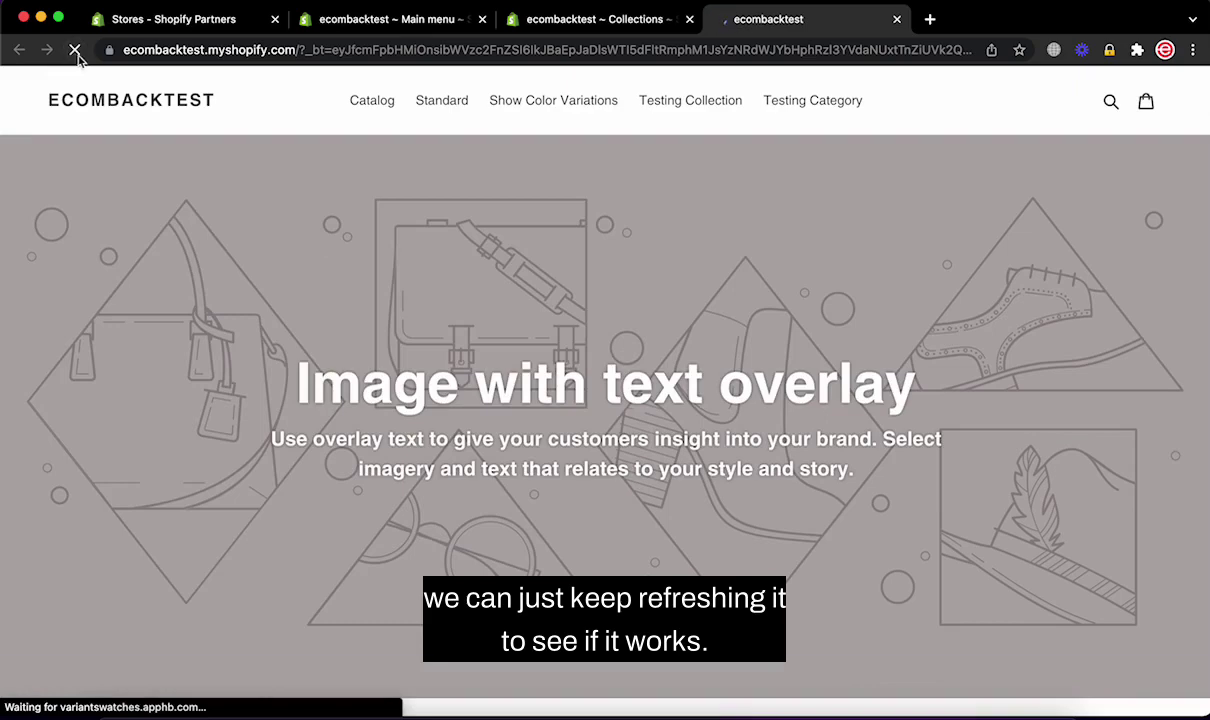
{"action": "left_click", "coordinate": [388, 22]}
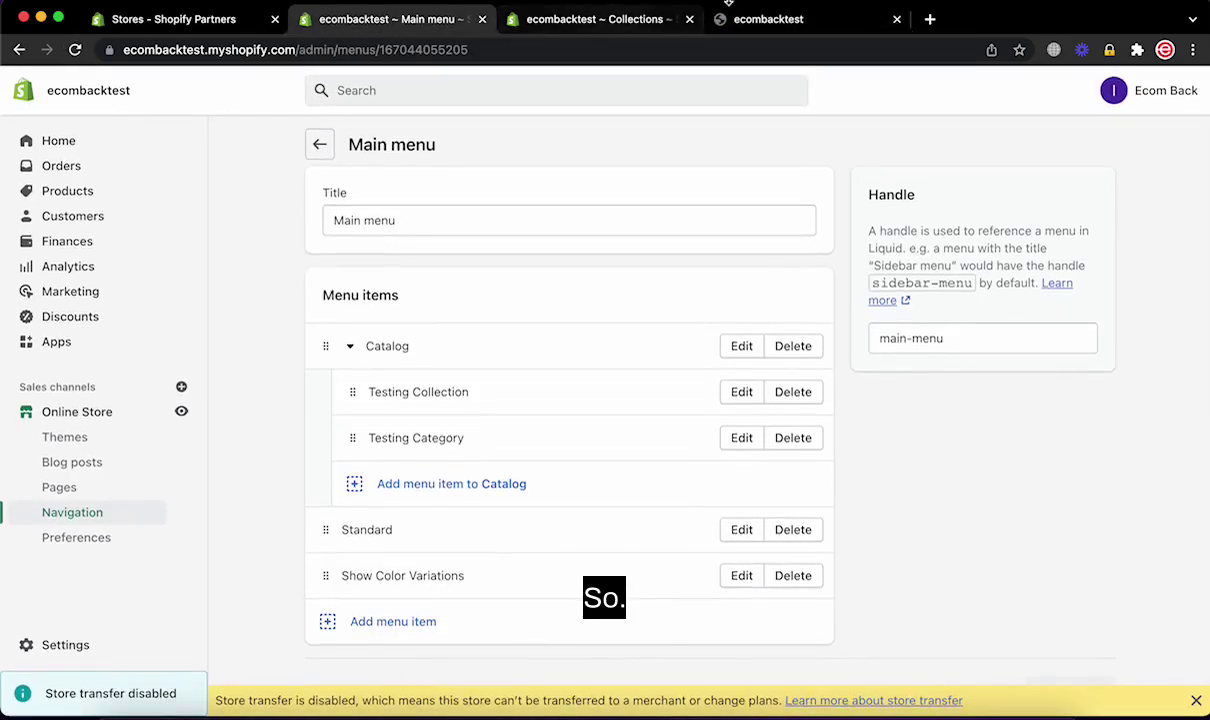
{"action": "left_click", "coordinate": [740, 20]}
{"action": "left_click", "coordinate": [75, 50]}
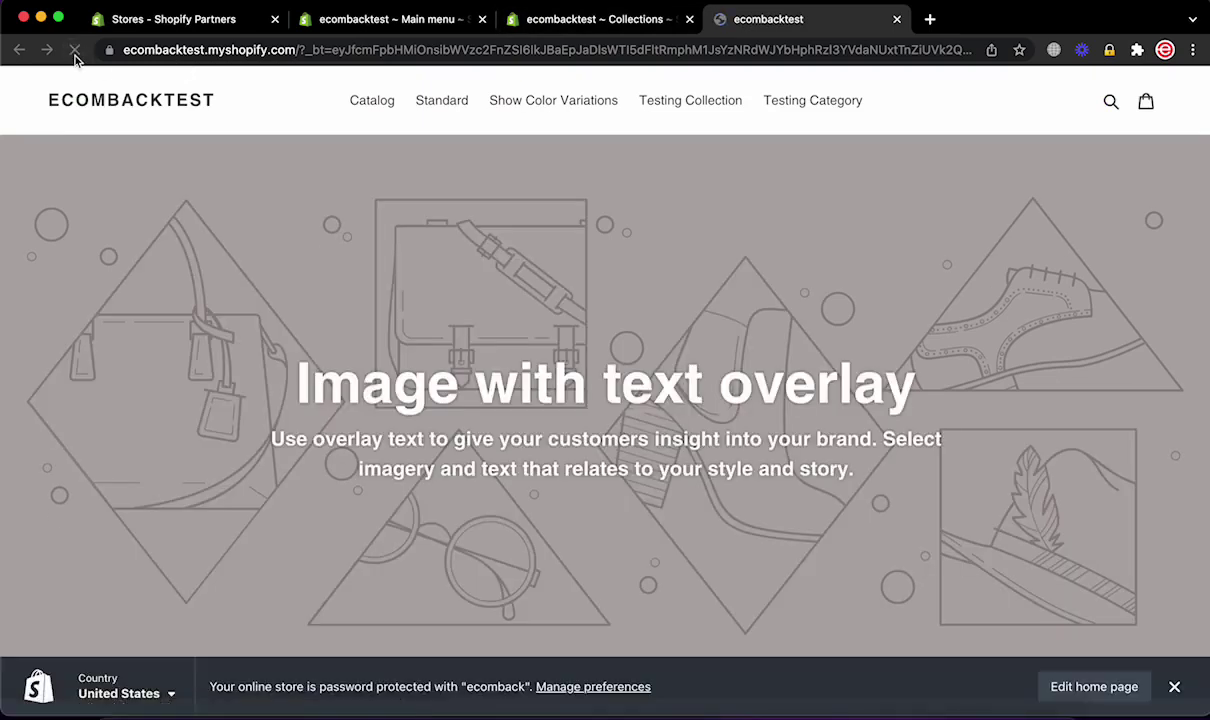
{"action": "left_click", "coordinate": [76, 53]}
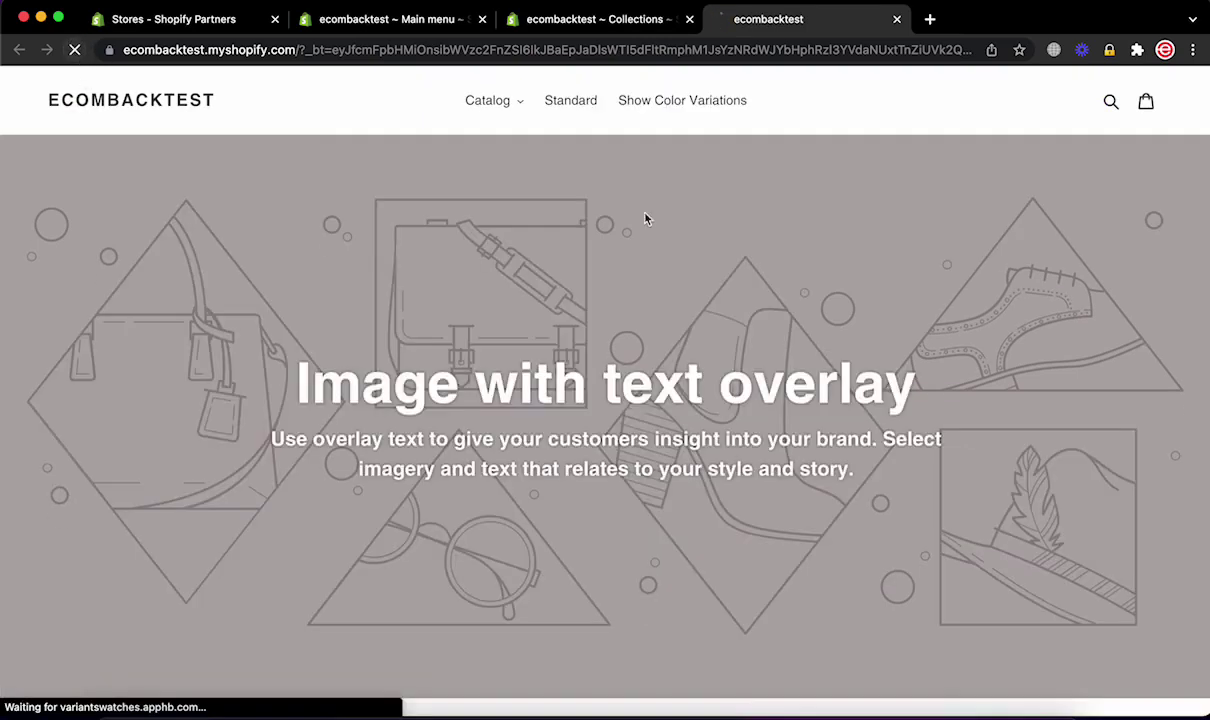
{"action": "left_click", "coordinate": [522, 104]}
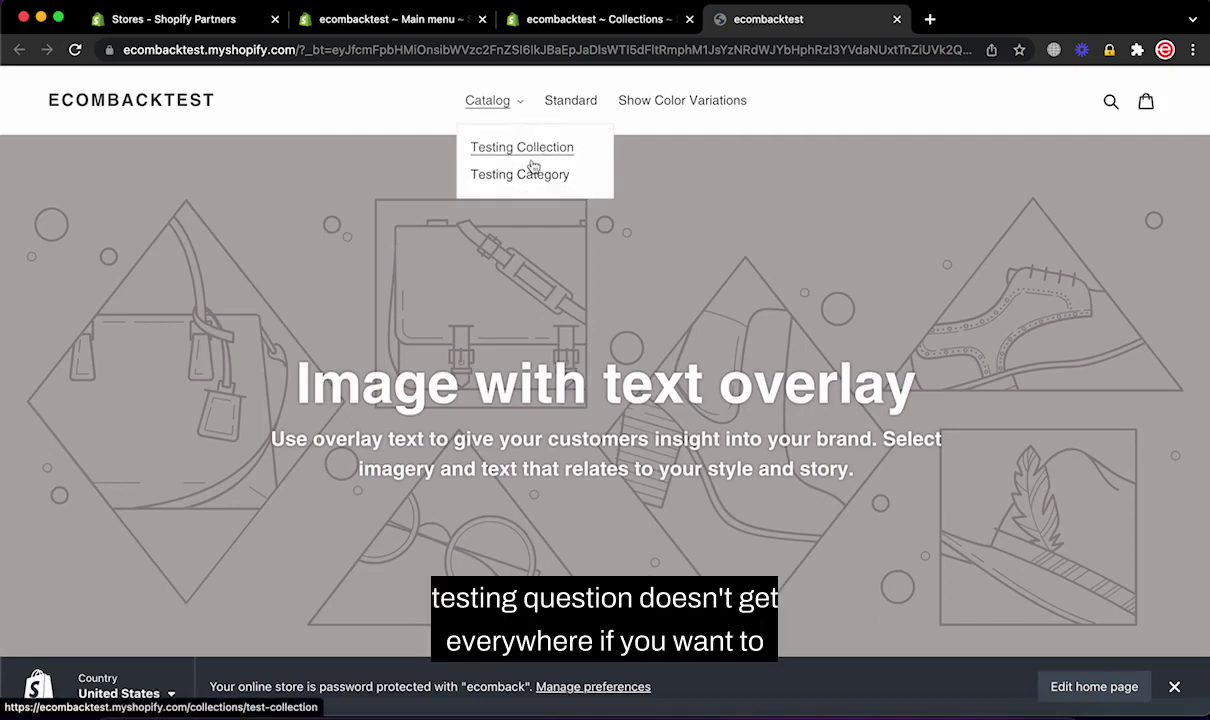
Step: Nest Testing Category under Testing Collection as a third menu level and save
{"action": "left_click", "coordinate": [410, 22]}
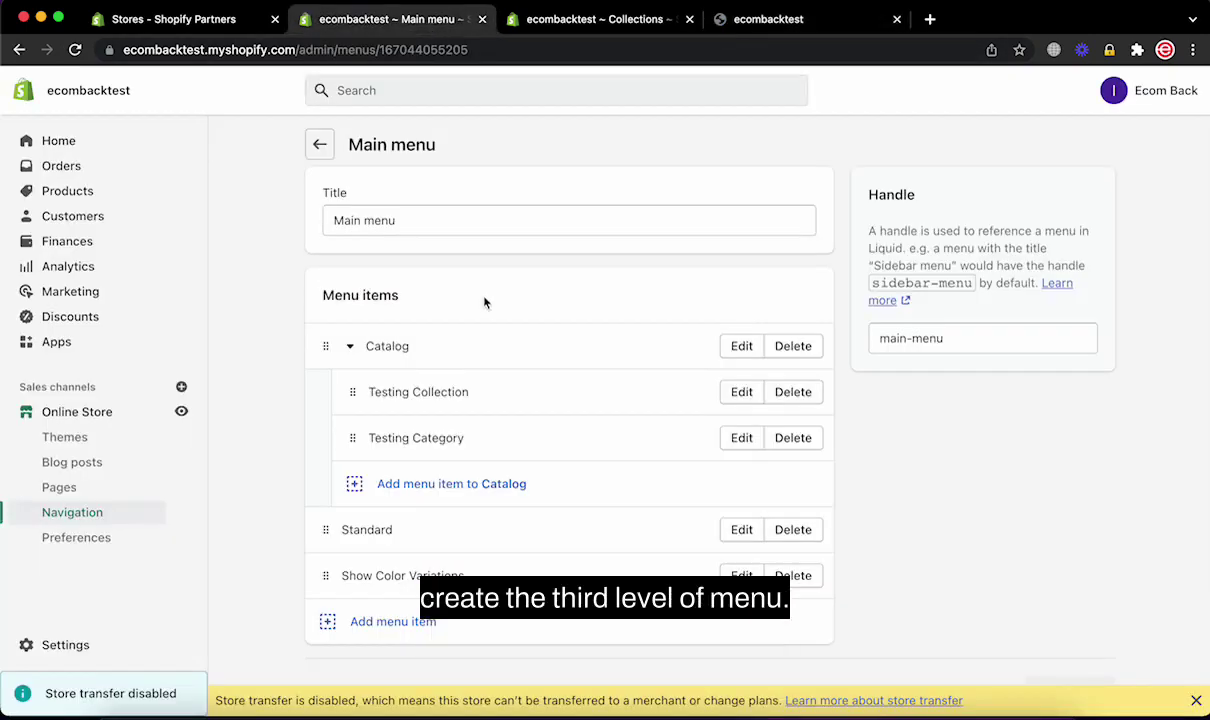
{"action": "left_click_drag", "start_coordinate": [352, 438], "coordinate": [441, 434]}
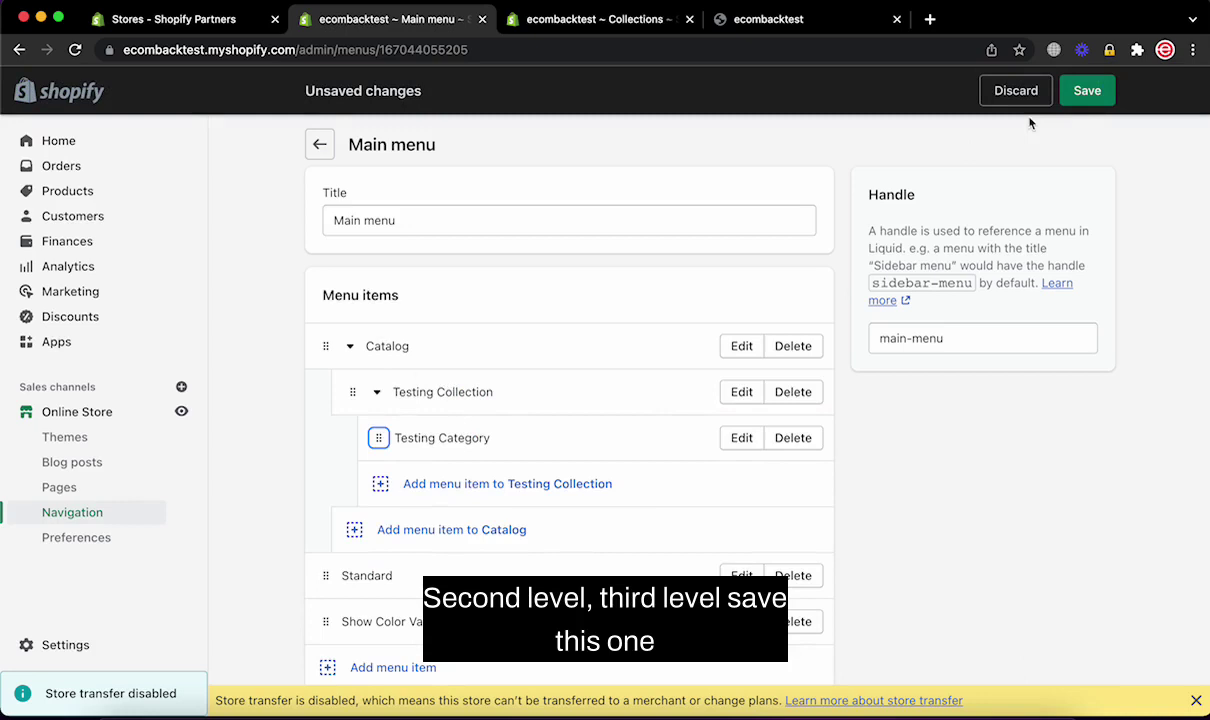
{"action": "left_click", "coordinate": [1080, 91]}
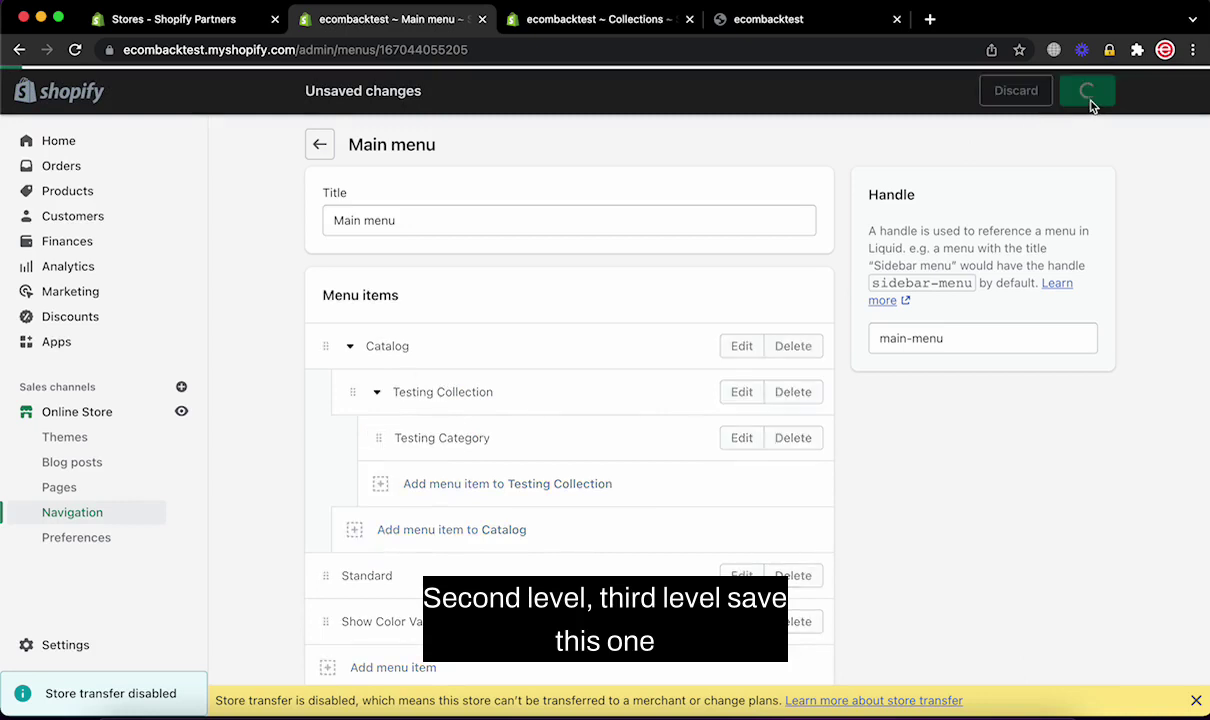
{"action": "left_click", "coordinate": [782, 22]}
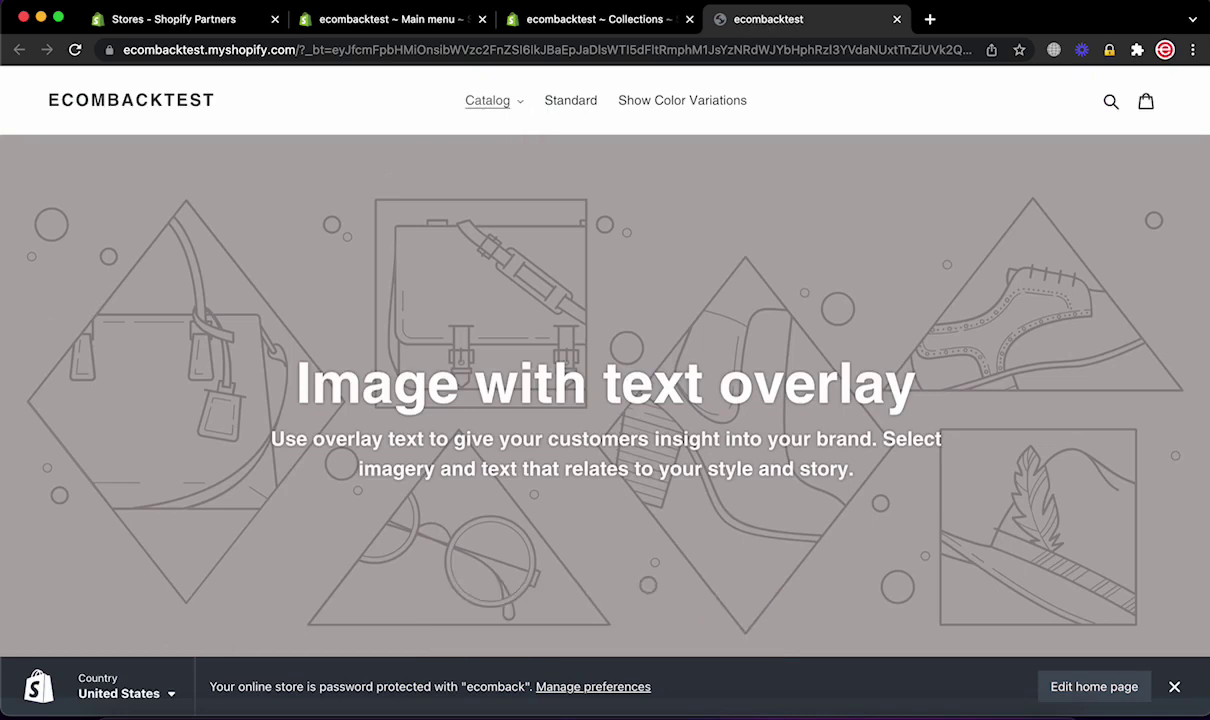
Step: Reload the storefront and open Catalog to see Testing Category under Testing Collection
{"action": "left_click", "coordinate": [75, 50]}
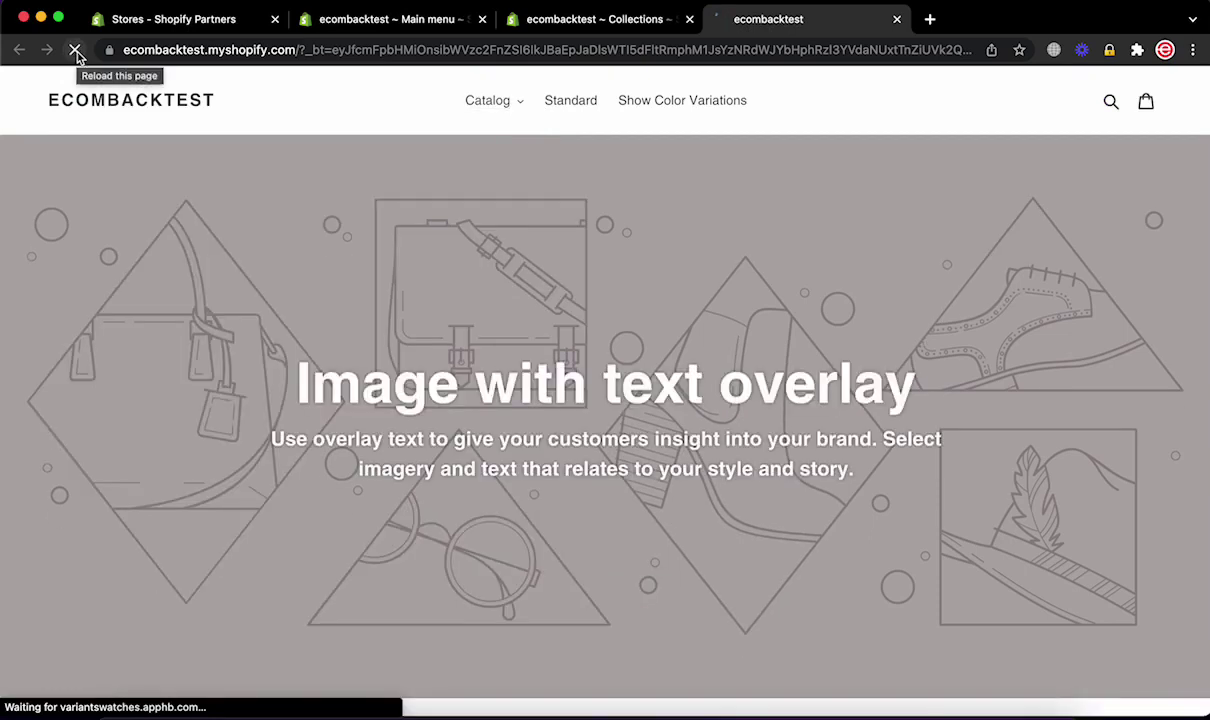
{"action": "left_click", "coordinate": [514, 106]}
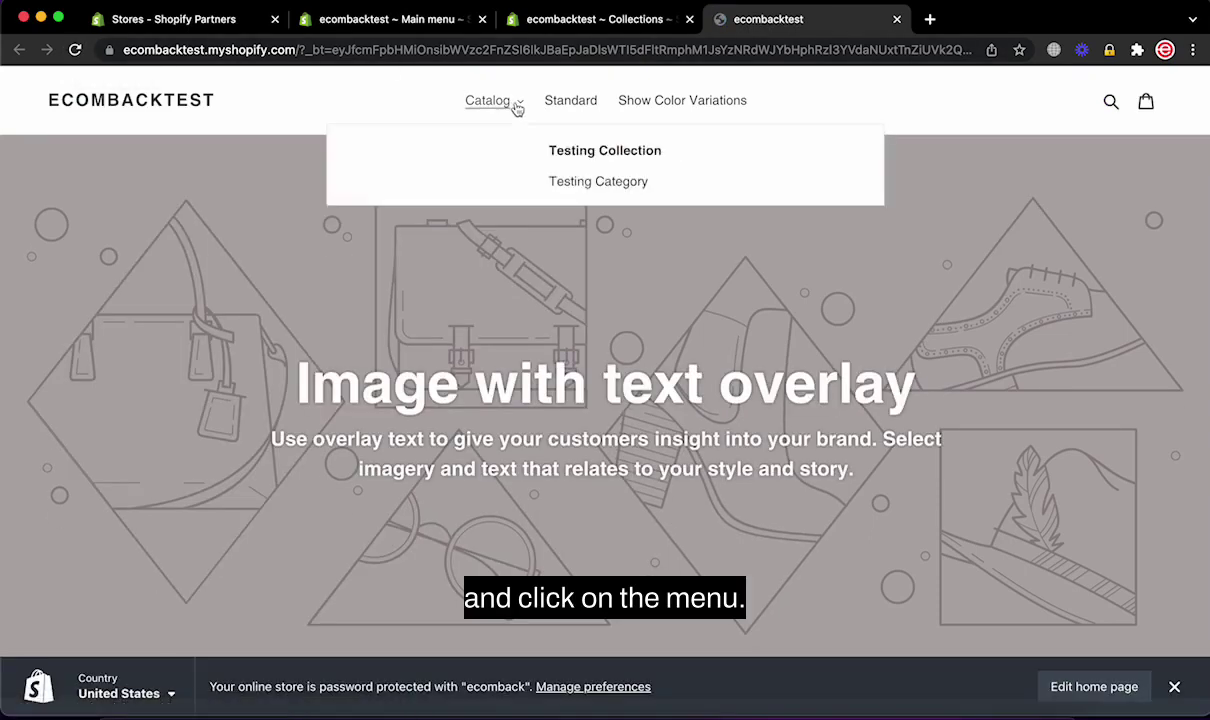